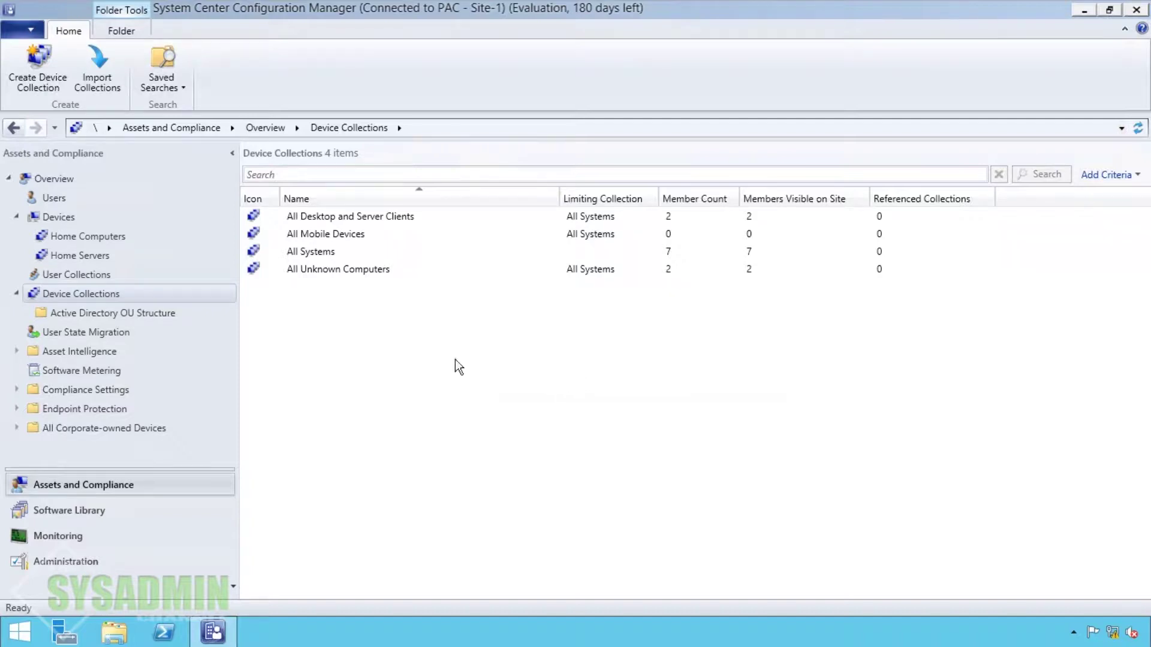
- Create an 'Operating Systems' folder under Device Collections and open it
{"action": "right_click", "coordinate": [92, 294]}
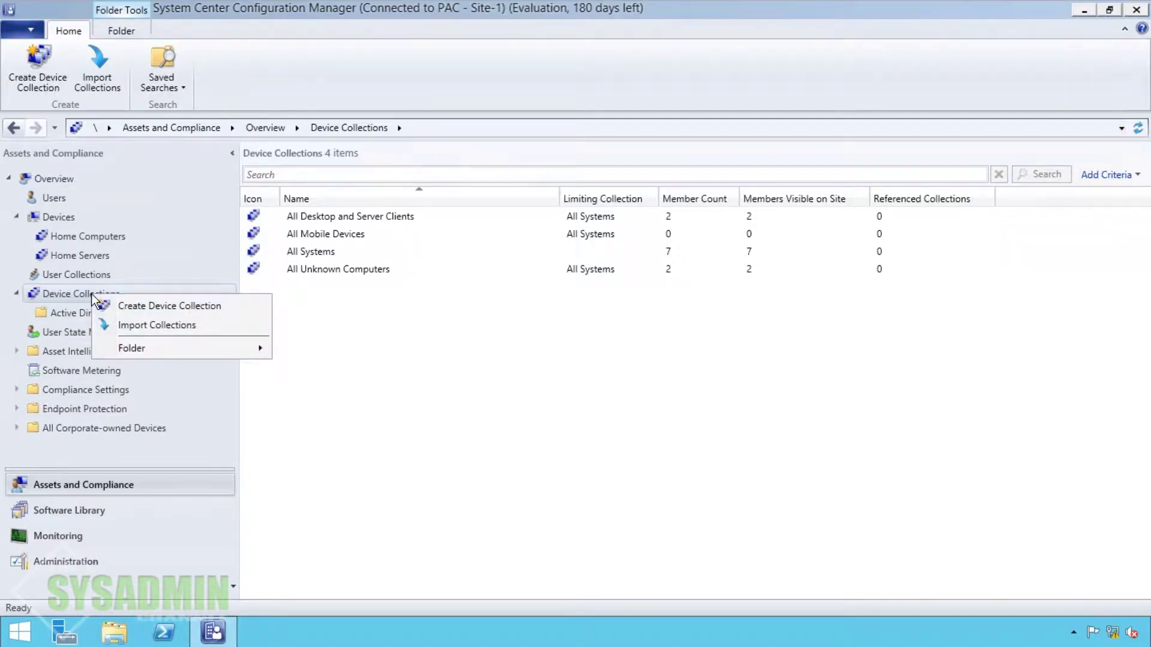
{"action": "mouse_move", "coordinate": [169, 351]}
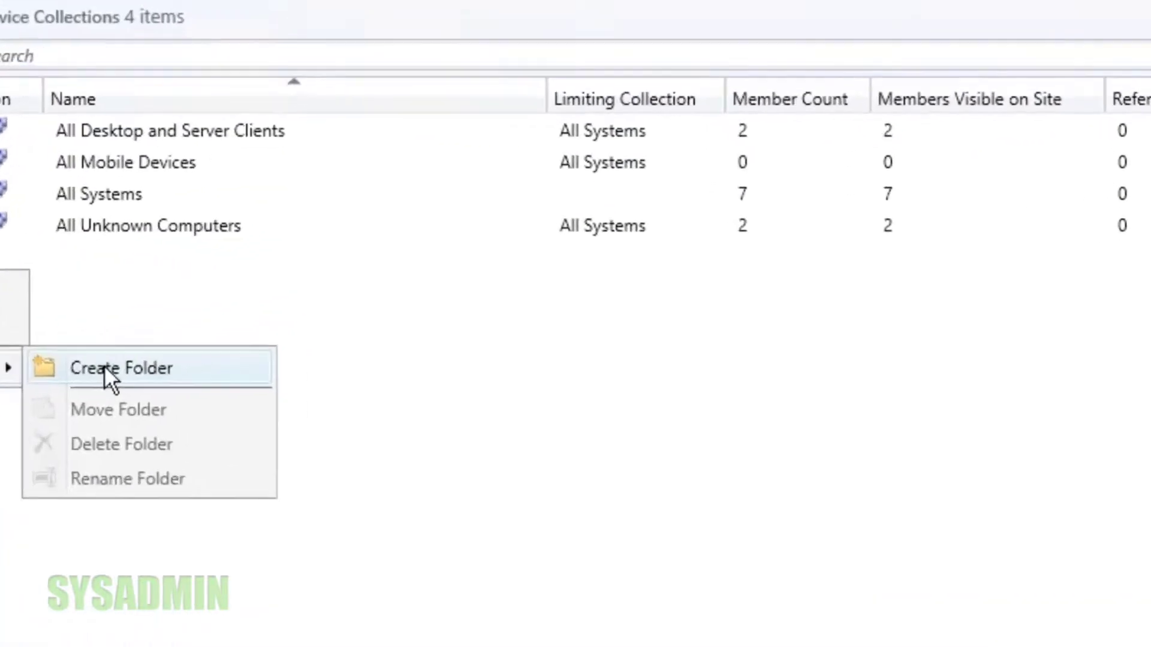
{"action": "left_click", "coordinate": [311, 348]}
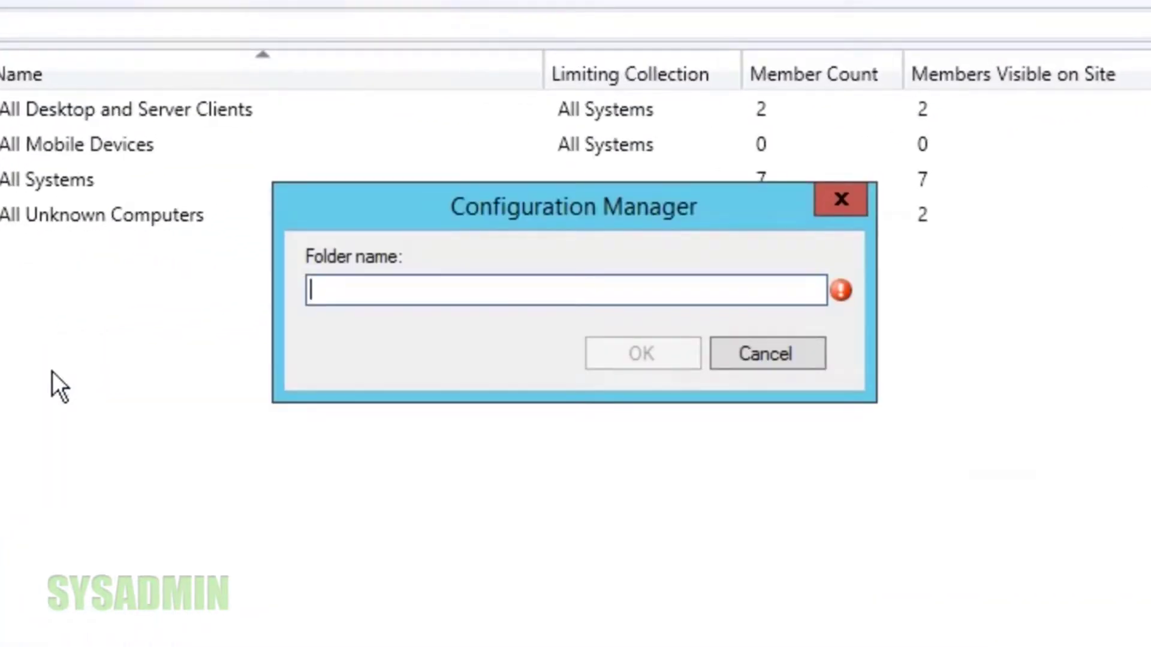
{"action": "type", "text": "Operating Systems"}
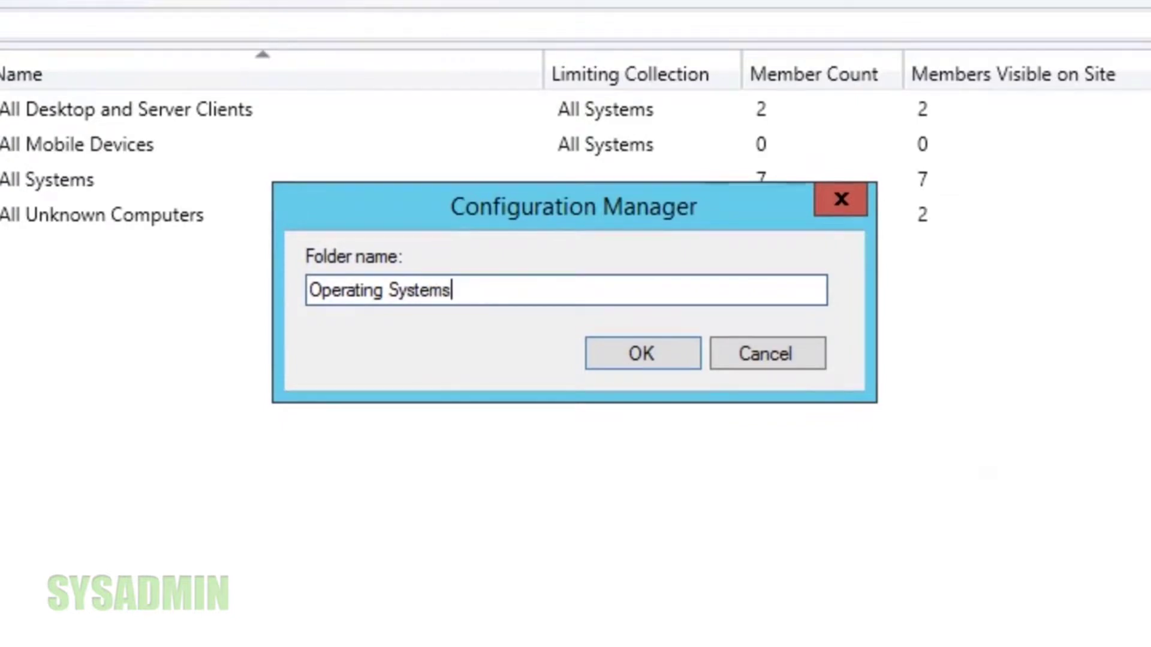
{"action": "left_click", "coordinate": [642, 351]}
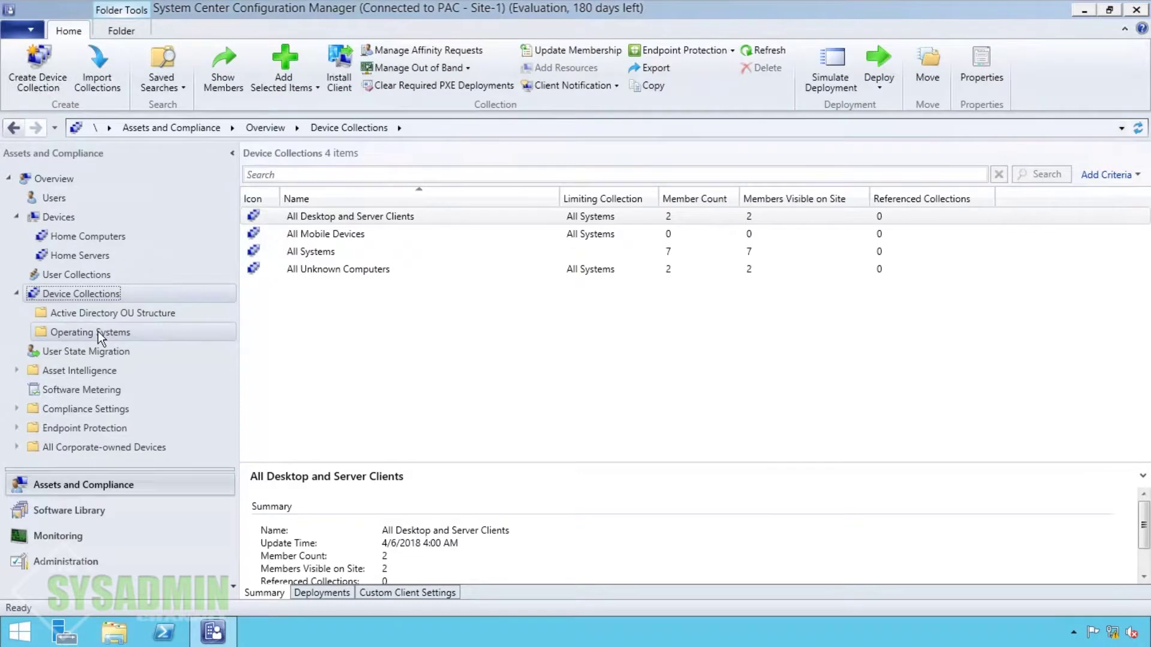
{"action": "left_click", "coordinate": [98, 332]}
- Start a 'Windows Server 2012 R2' device collection limited to All Systems, commented 'This will collect all Windows Server 2012 R2 Servers.'
{"action": "right_click", "coordinate": [469, 296]}
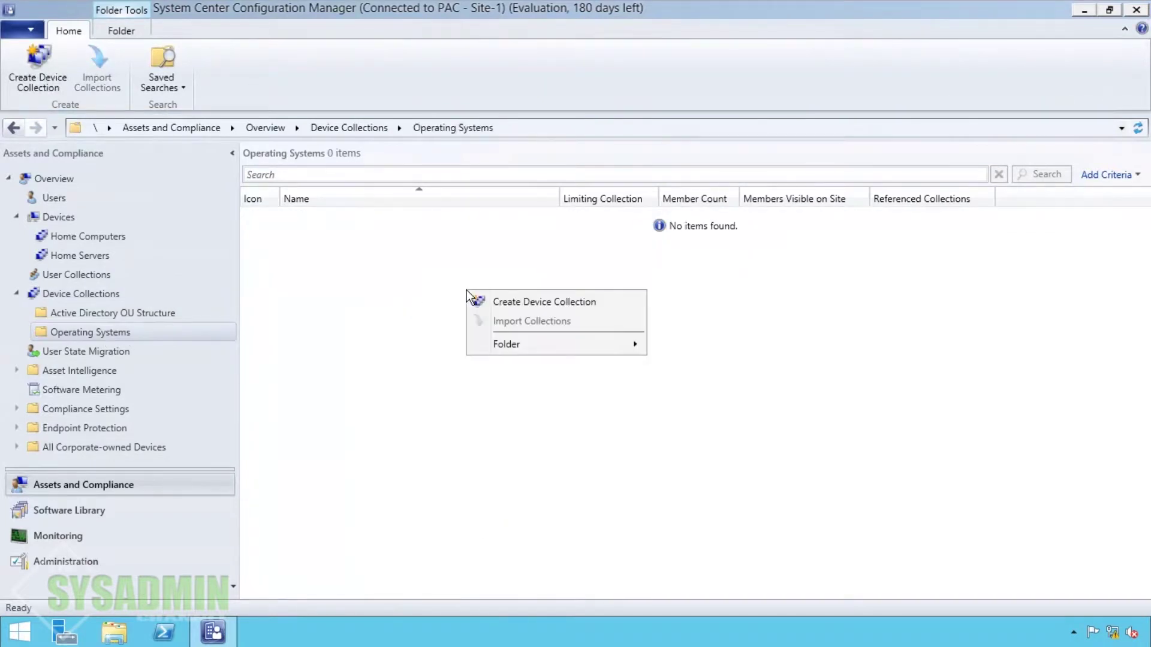
{"action": "left_click", "coordinate": [534, 298]}
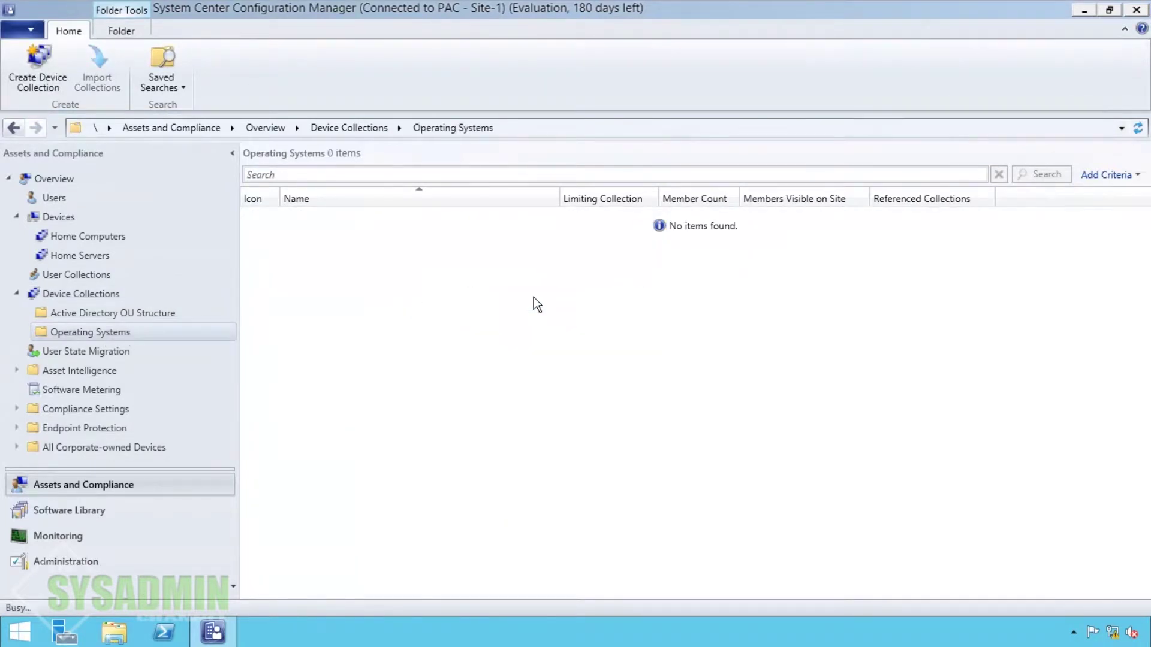
{"action": "type", "text": "W"}
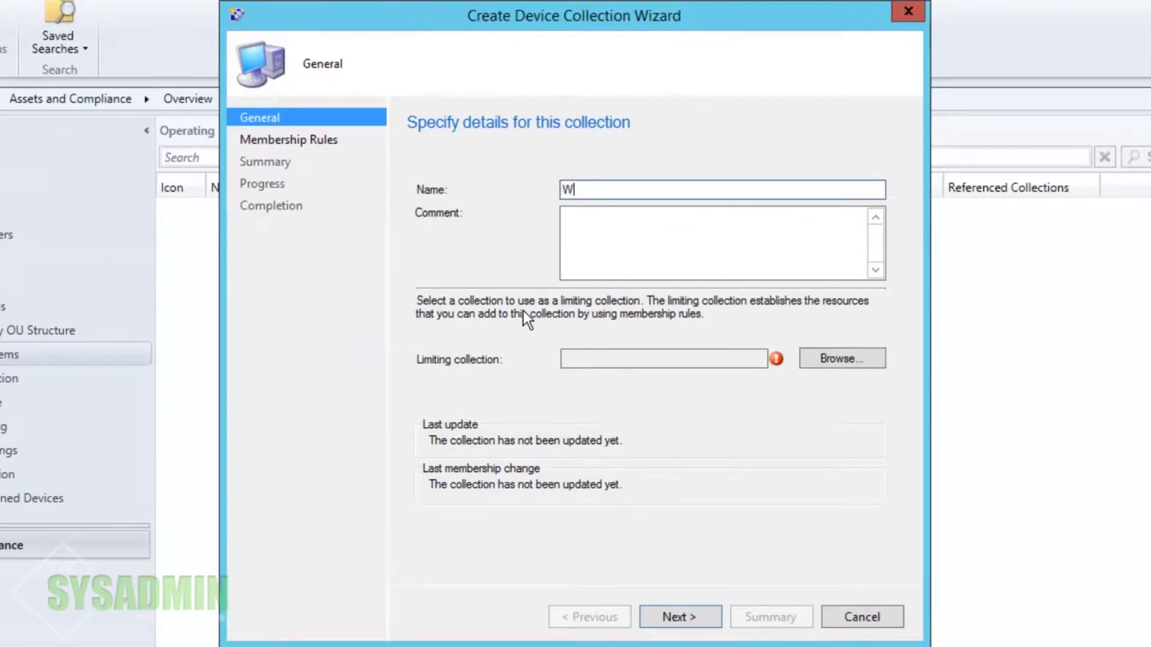
{"action": "type", "text": "indows Server 2012"}
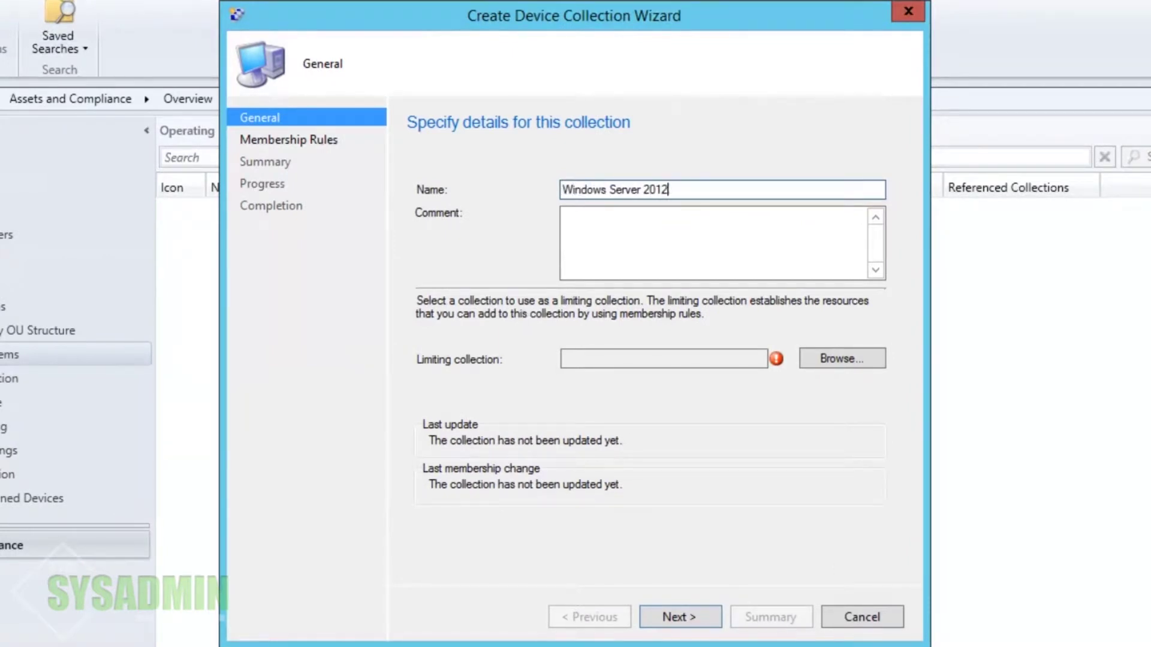
{"action": "type", "text": " R2"}
{"action": "left_click", "coordinate": [849, 358]}
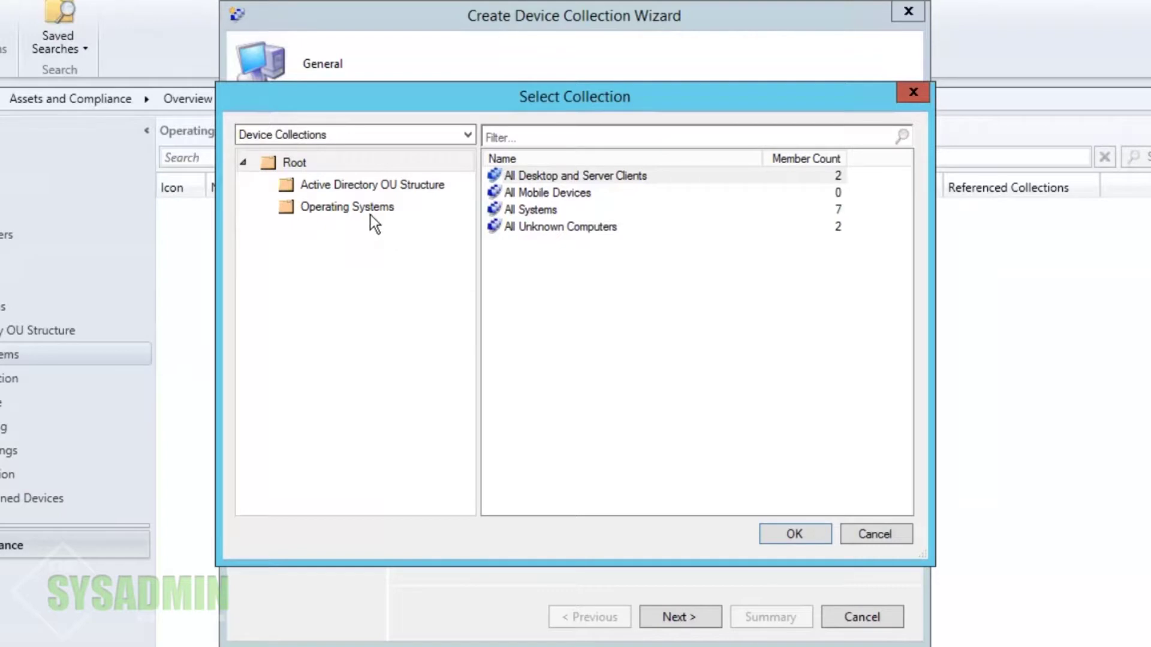
{"action": "left_click", "coordinate": [566, 210]}
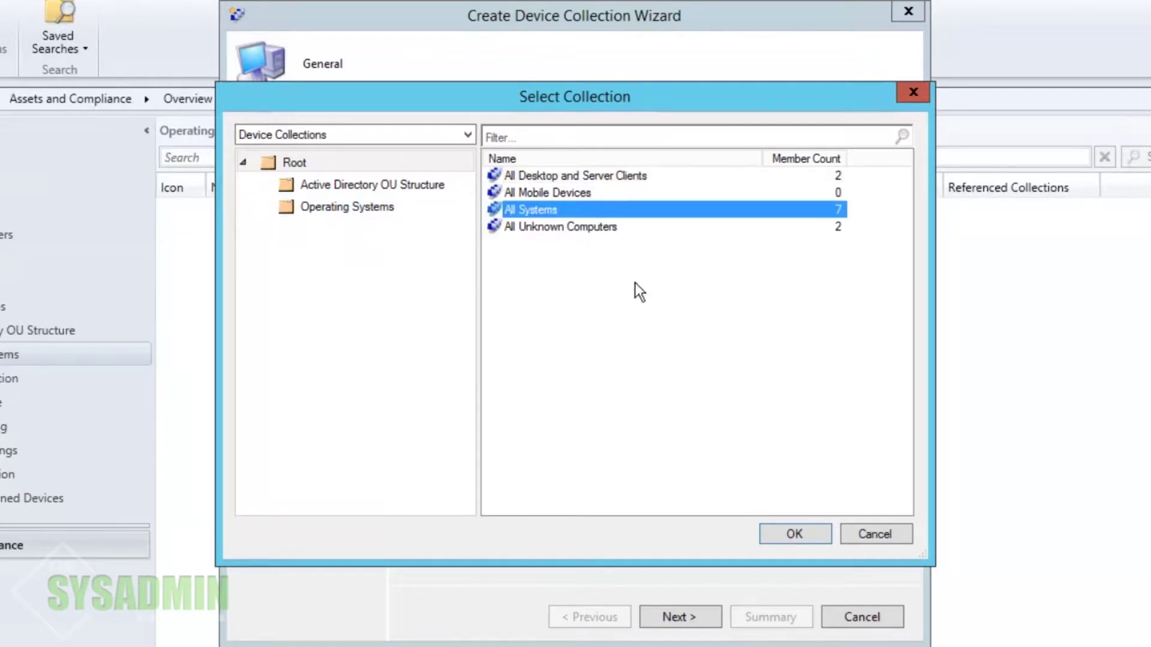
{"action": "left_click", "coordinate": [790, 535]}
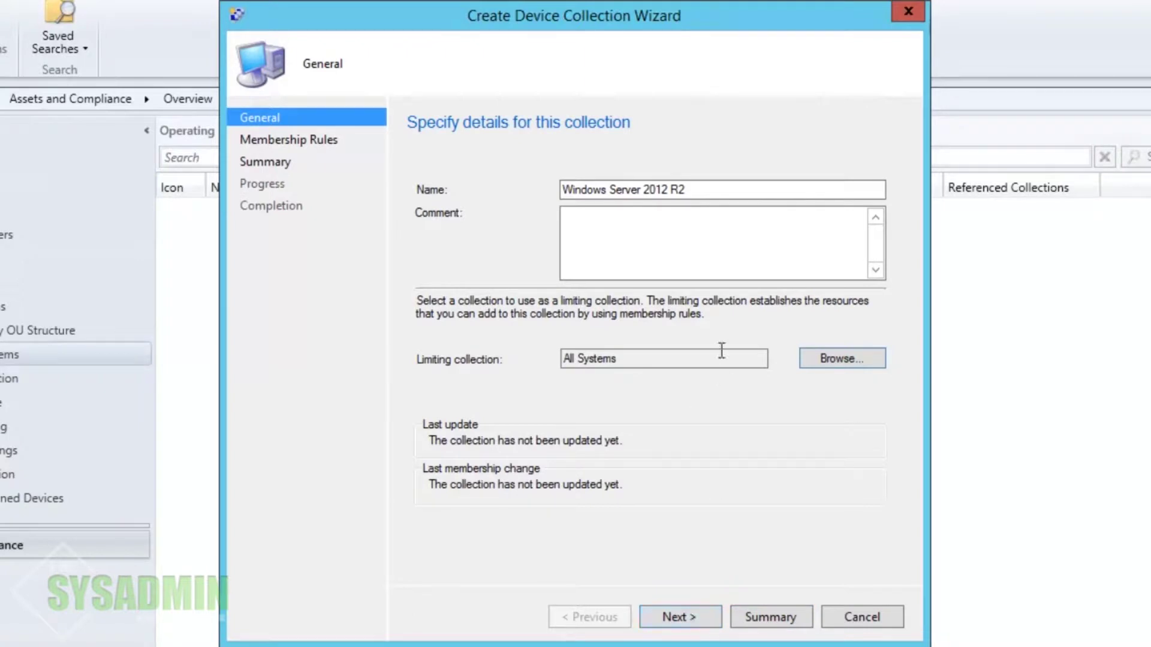
{"action": "left_click", "coordinate": [716, 260]}
{"action": "type", "text": "This will"}
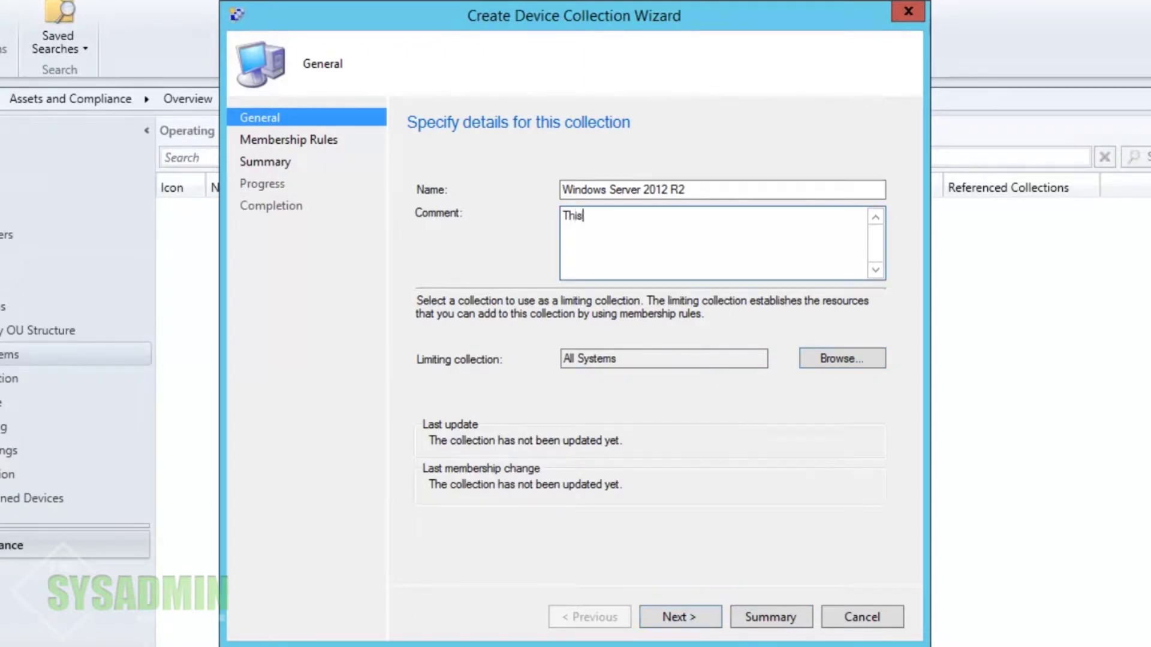
{"action": "type", "text": " collect all Windows Server 2012 R2 Servers."}
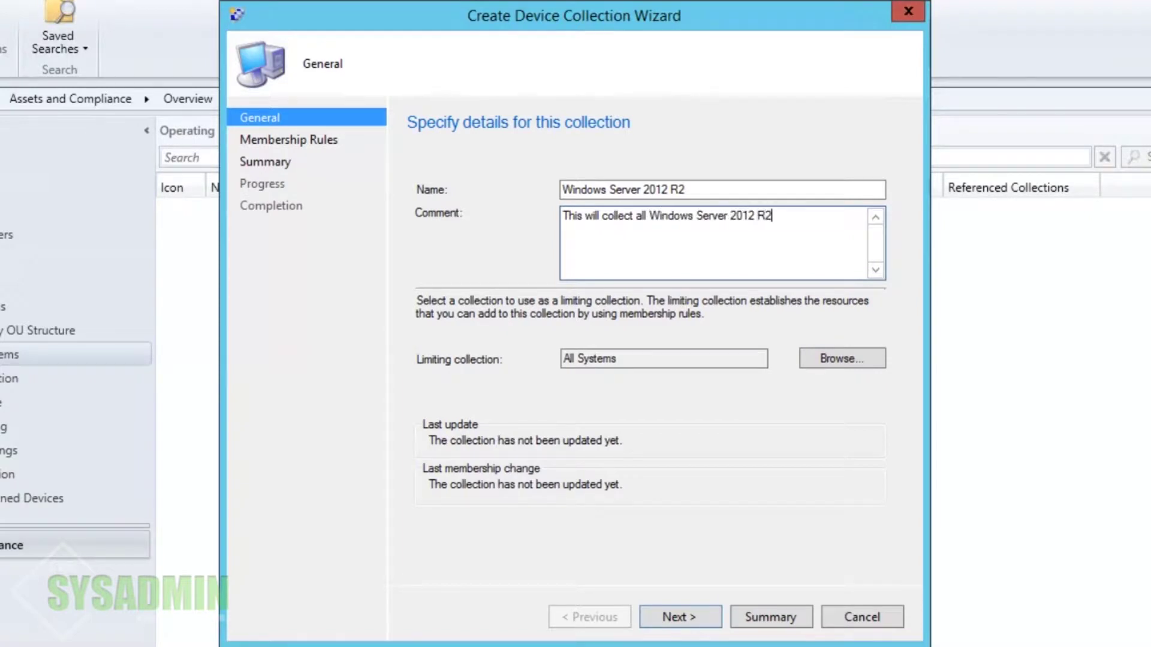
{"action": "left_click", "coordinate": [678, 618]}
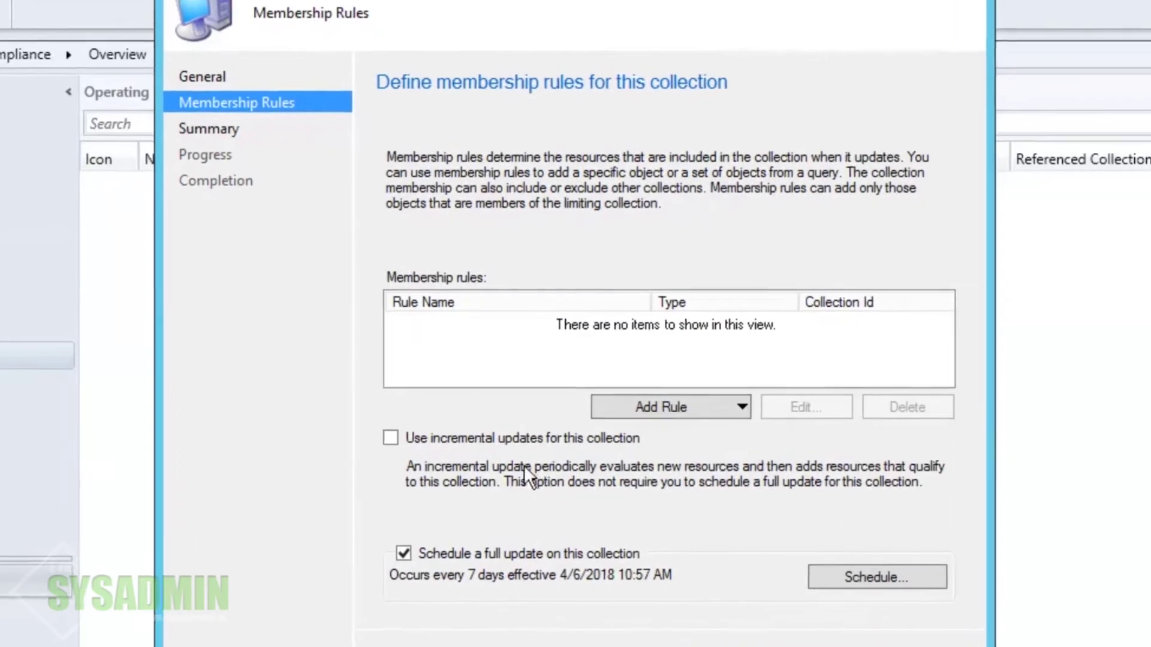
- Enable incremental updates and add a query rule named 'Windows Server 2012 R2' for editing
{"action": "left_click", "coordinate": [480, 434]}
{"action": "left_click", "coordinate": [683, 411]}
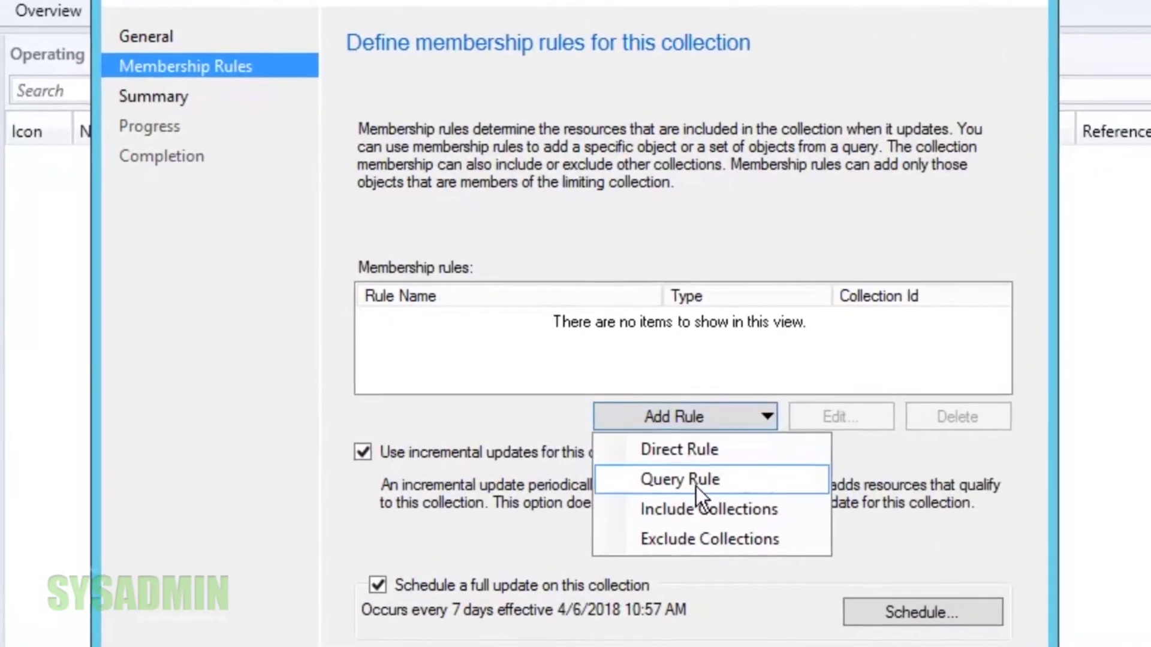
{"action": "left_click", "coordinate": [690, 475]}
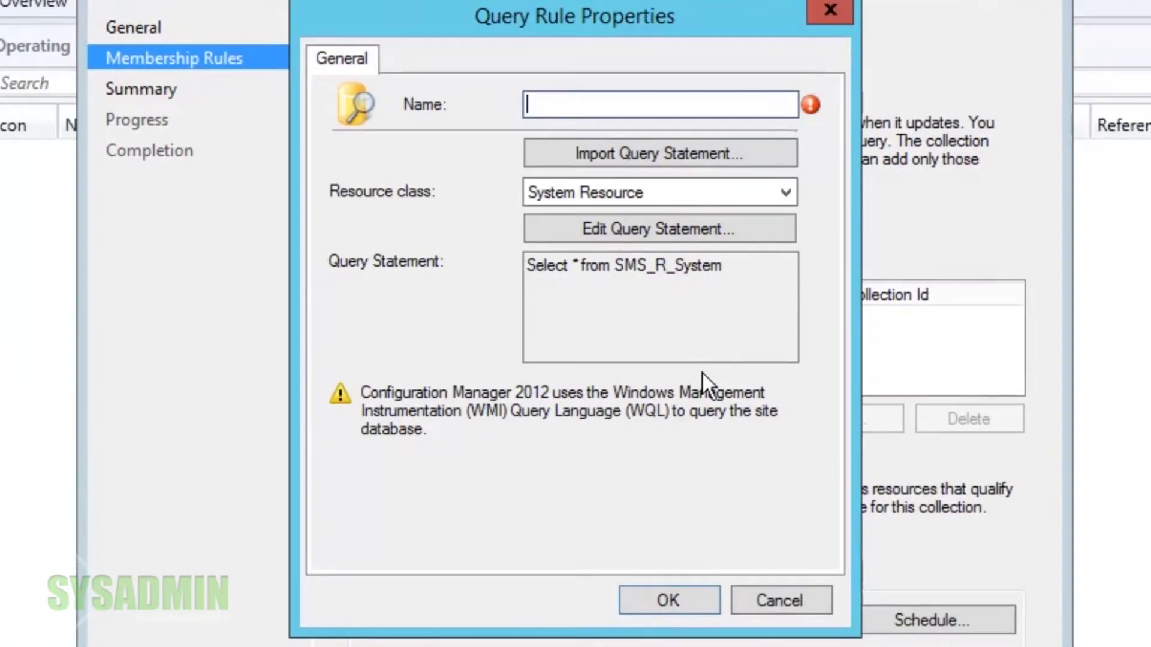
{"action": "type", "text": "Windows Server"}
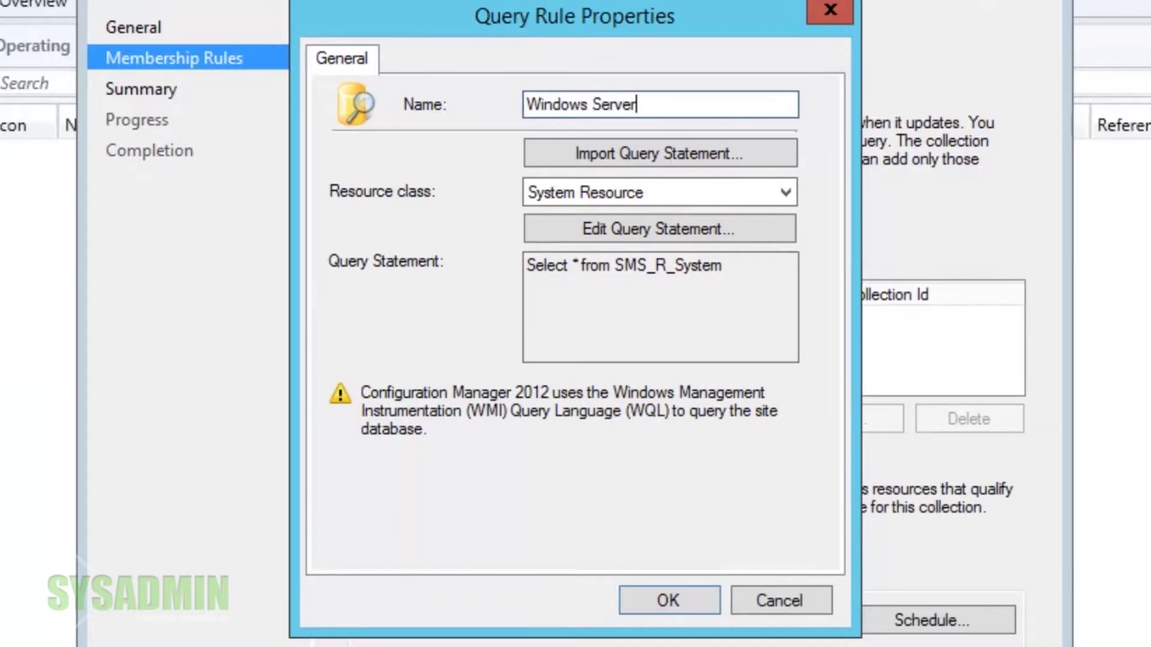
{"action": "type", "text": " 2012 R2"}
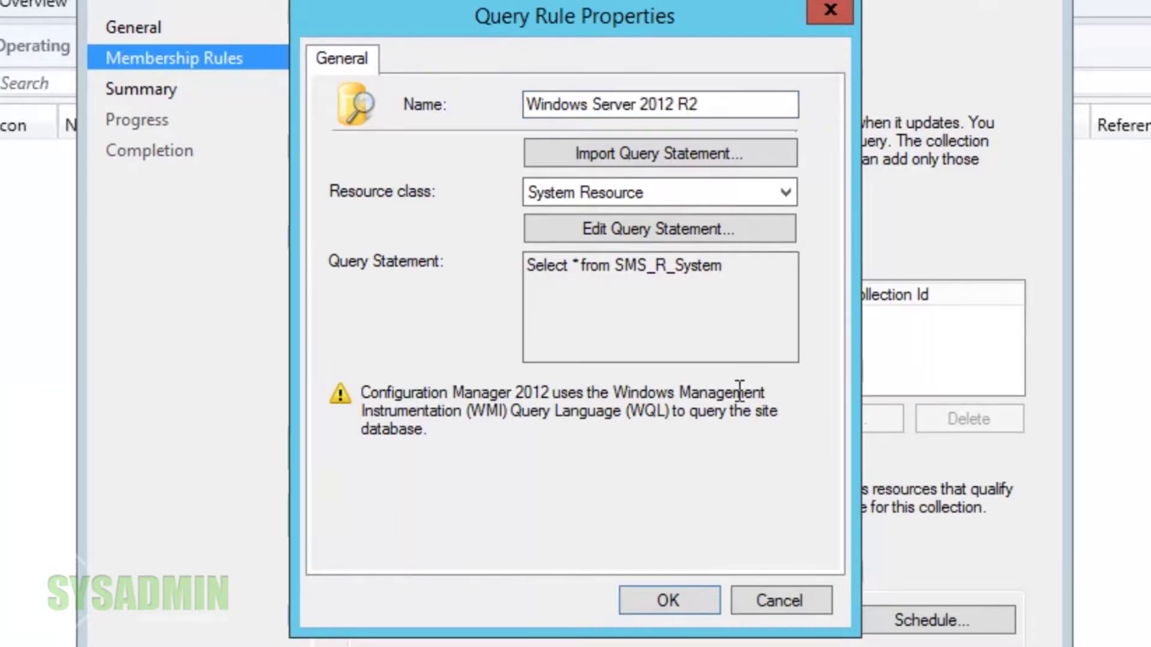
{"action": "left_click", "coordinate": [701, 229]}
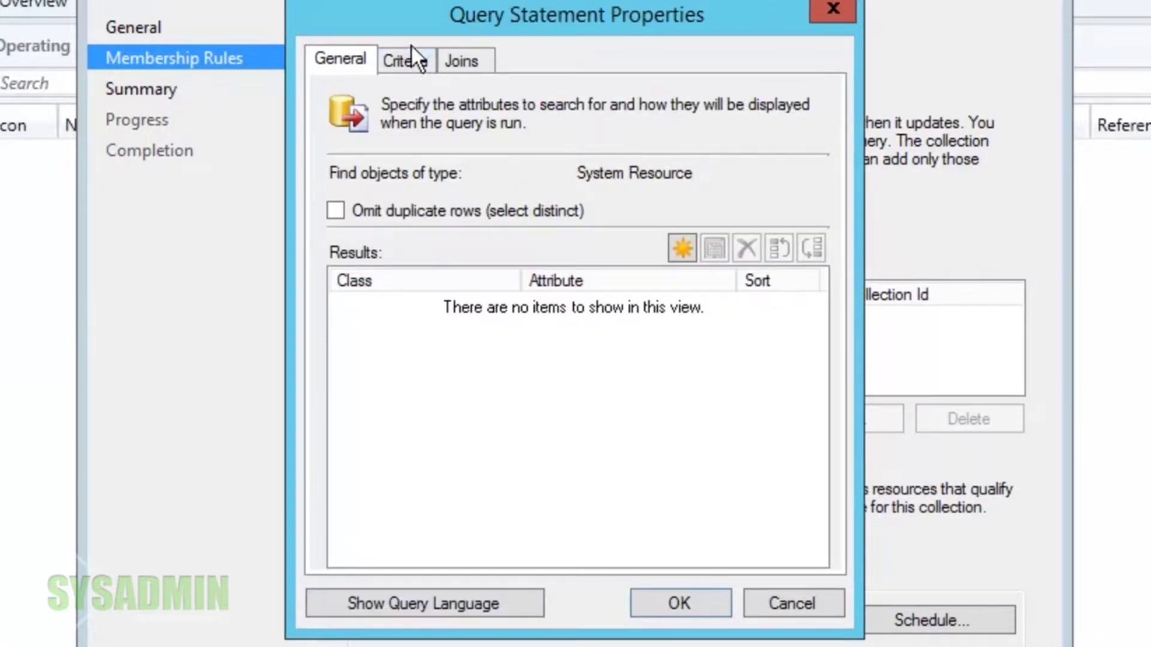
- Add a query criterion on the Operating System Caption attribute
{"action": "left_click", "coordinate": [411, 60]}
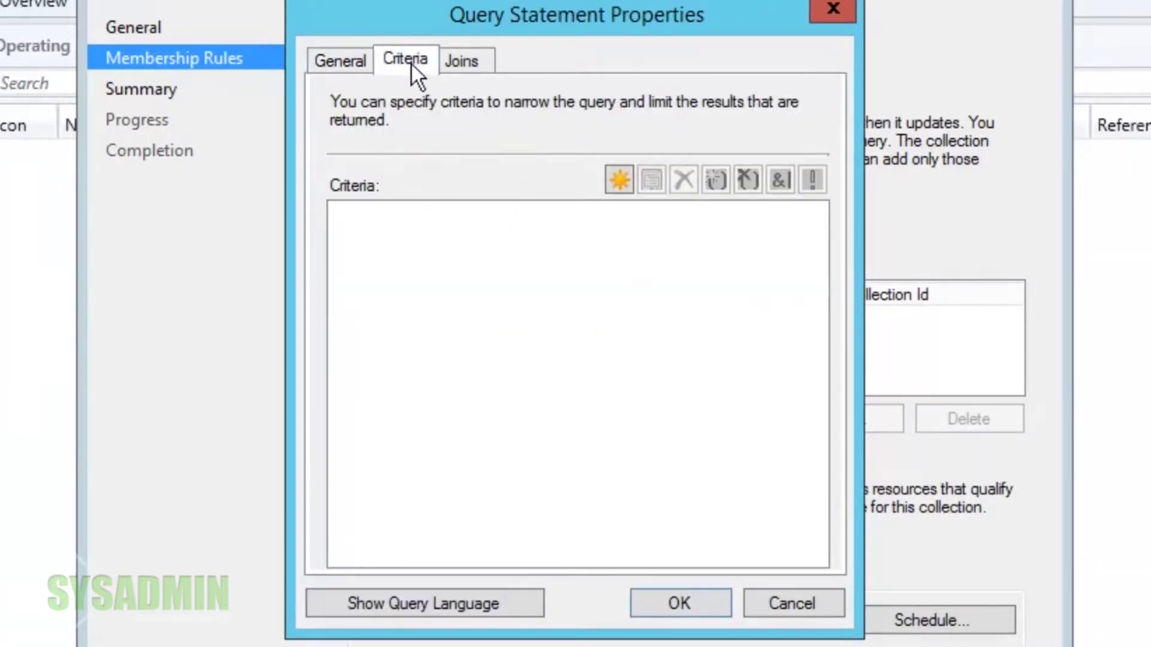
{"action": "left_click", "coordinate": [618, 179]}
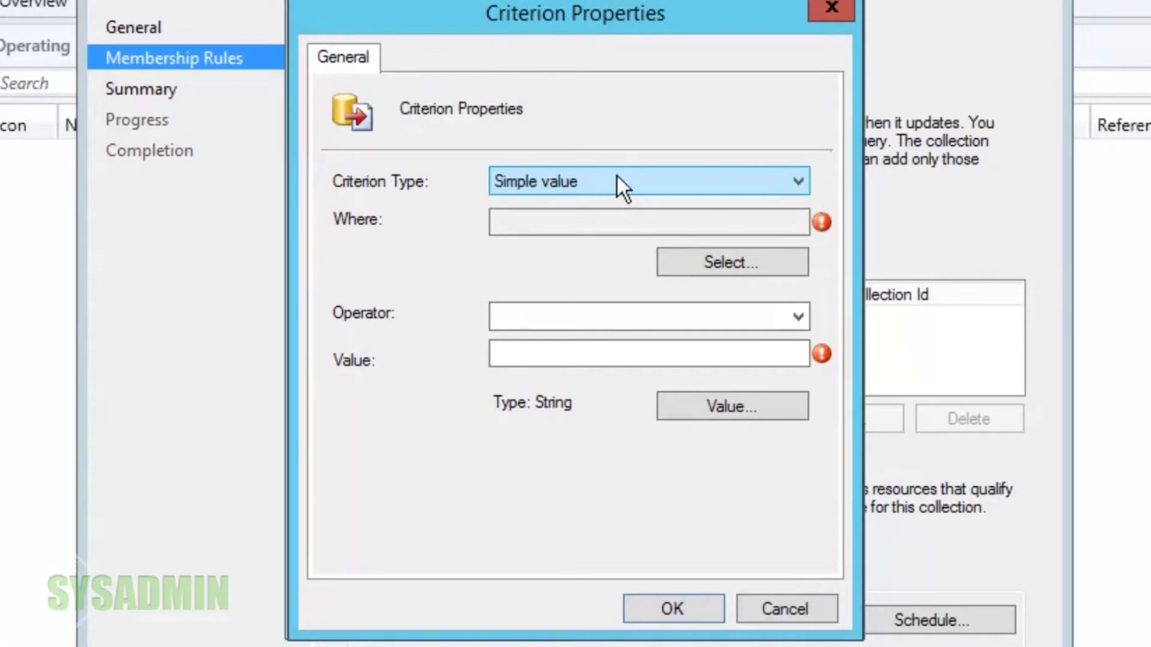
{"action": "left_click", "coordinate": [733, 264]}
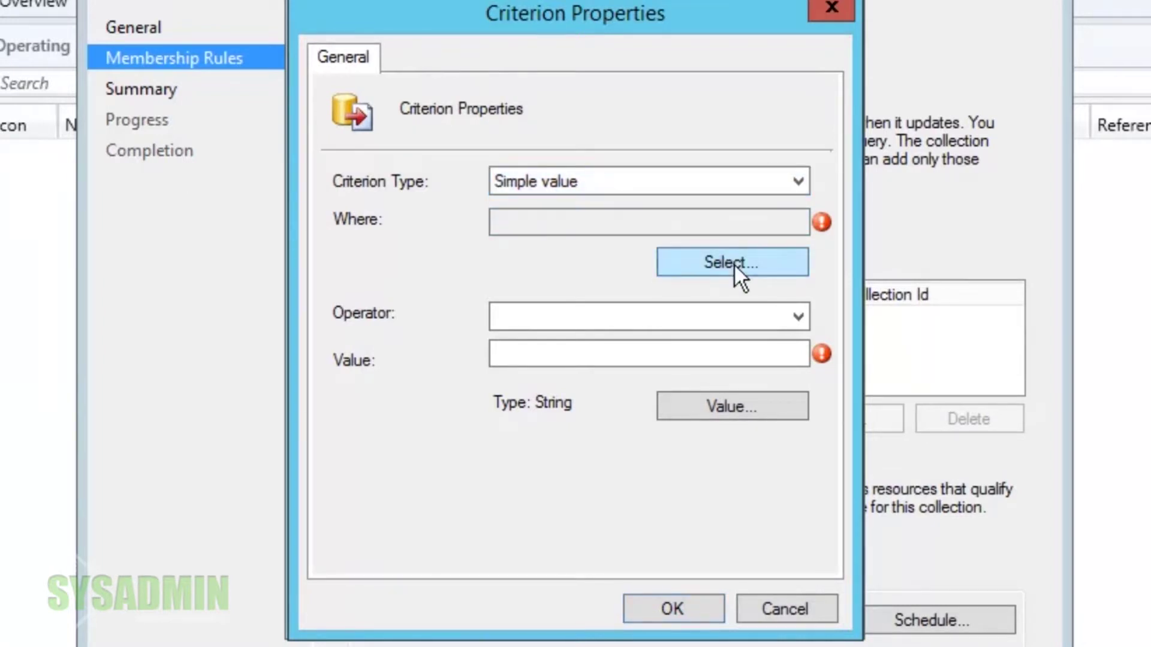
{"action": "left_click", "coordinate": [756, 250]}
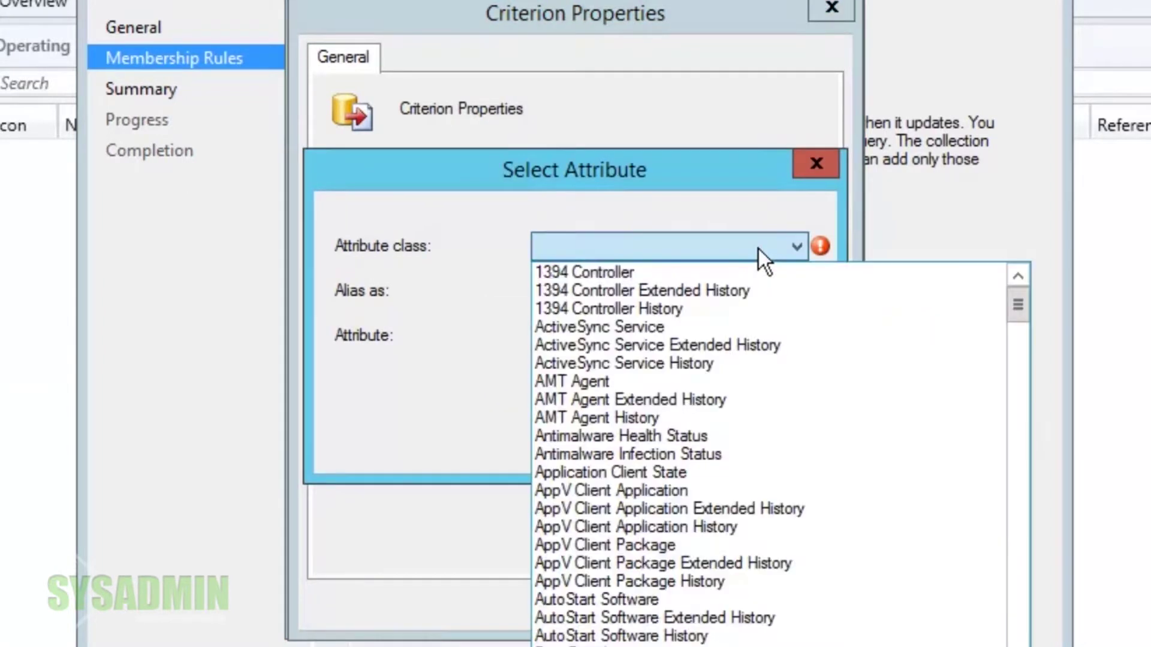
{"action": "key", "text": "o"}
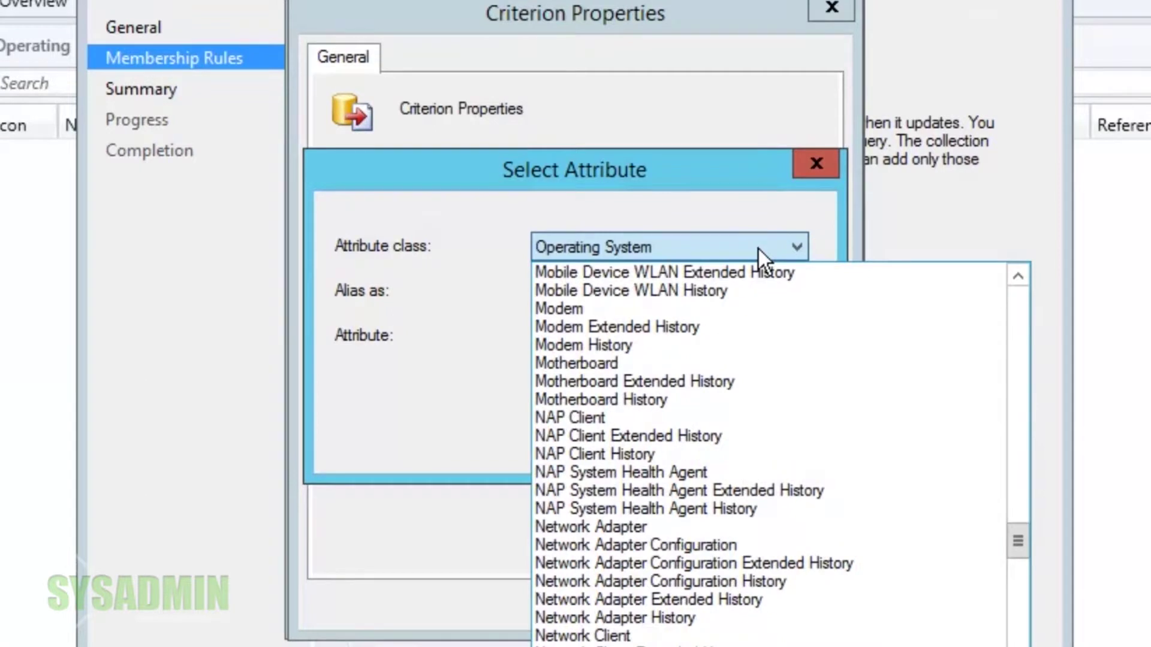
{"action": "scroll", "coordinate": [881, 527], "scroll_direction": "down", "scroll_amount": 1}
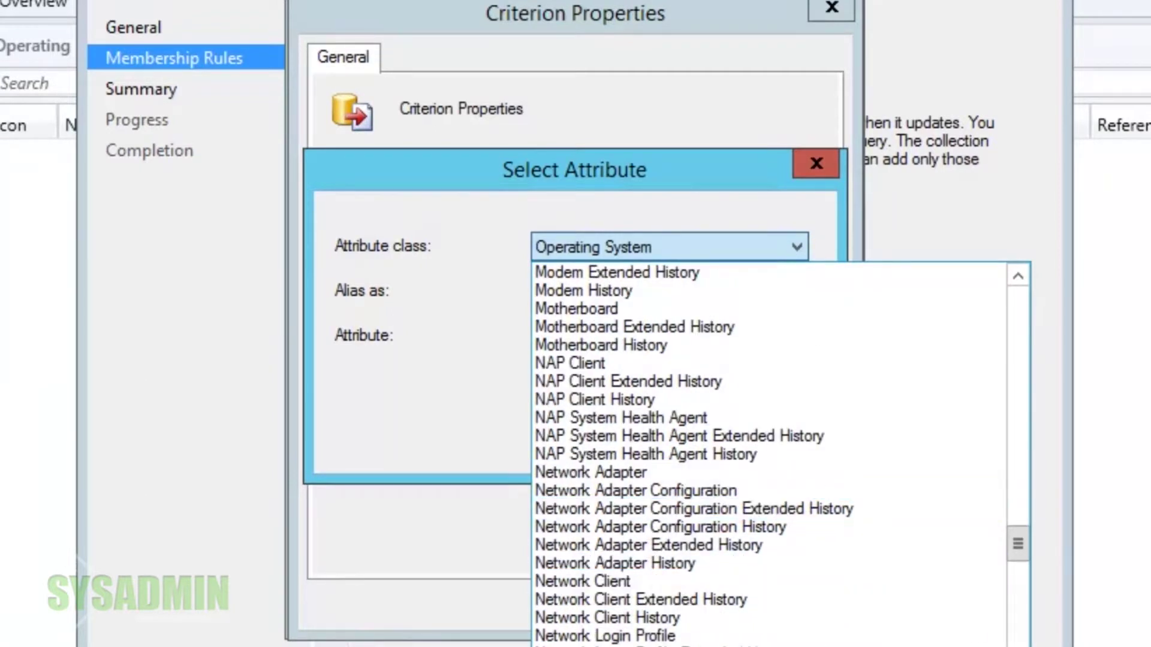
{"action": "key", "text": "Return"}
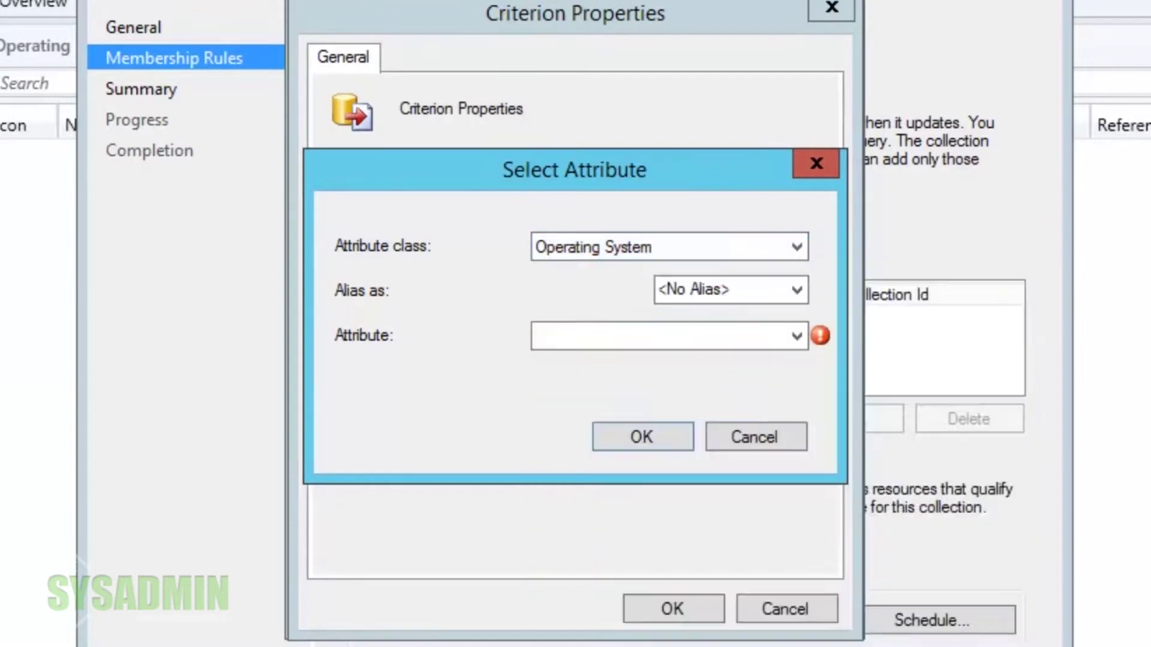
{"action": "left_click", "coordinate": [796, 336]}
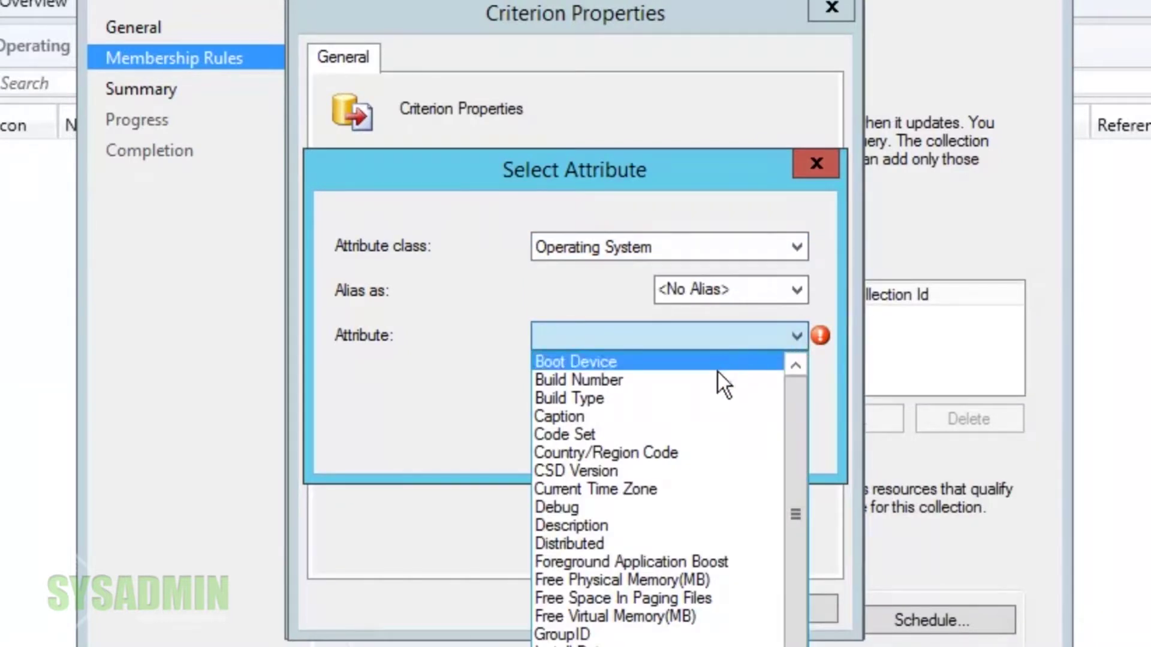
{"action": "left_click", "coordinate": [564, 418]}
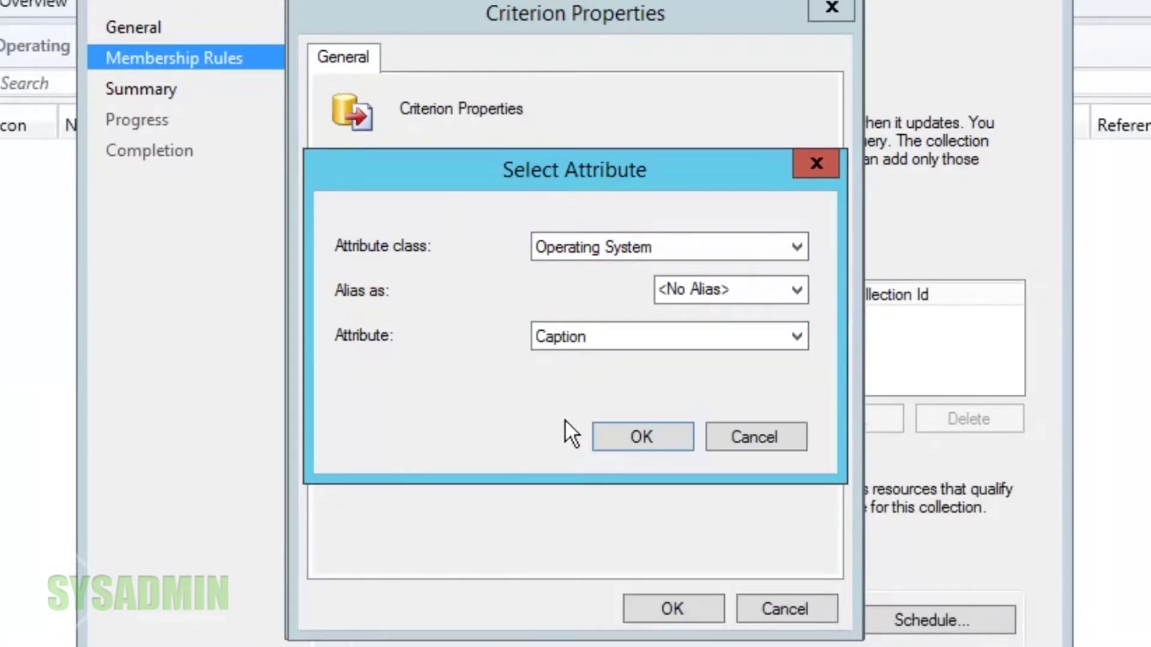
{"action": "left_click", "coordinate": [653, 438]}
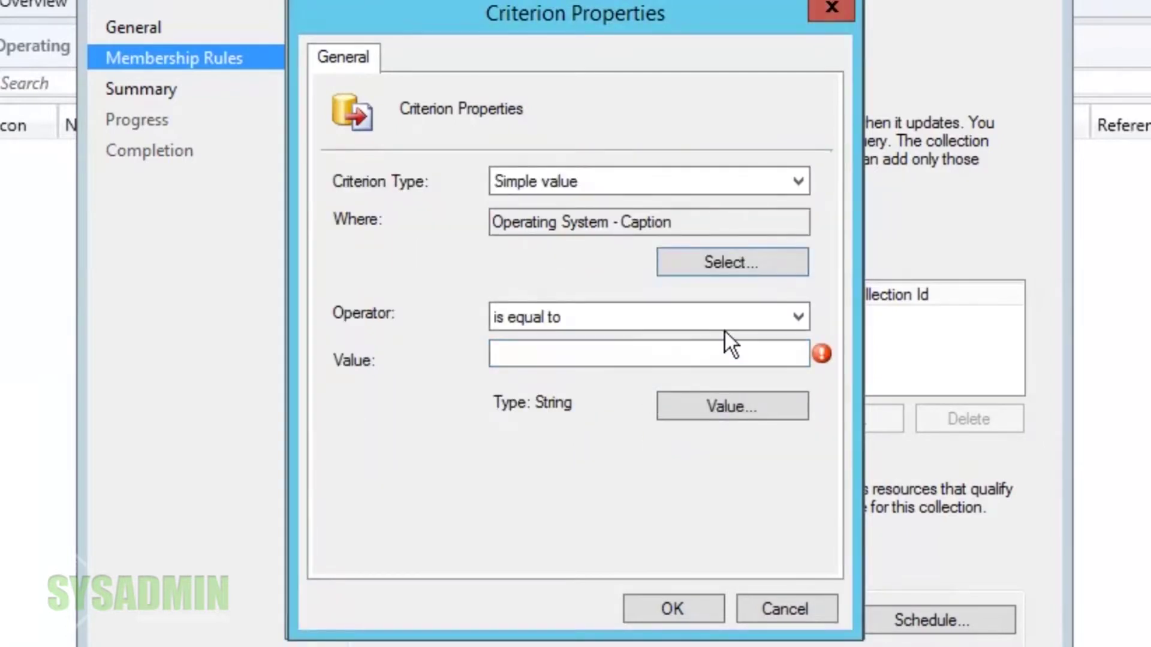
- Set the criterion to 'is like' 'Microsoft Windows Server 2012 R2%' and save it
{"action": "left_click", "coordinate": [777, 317]}
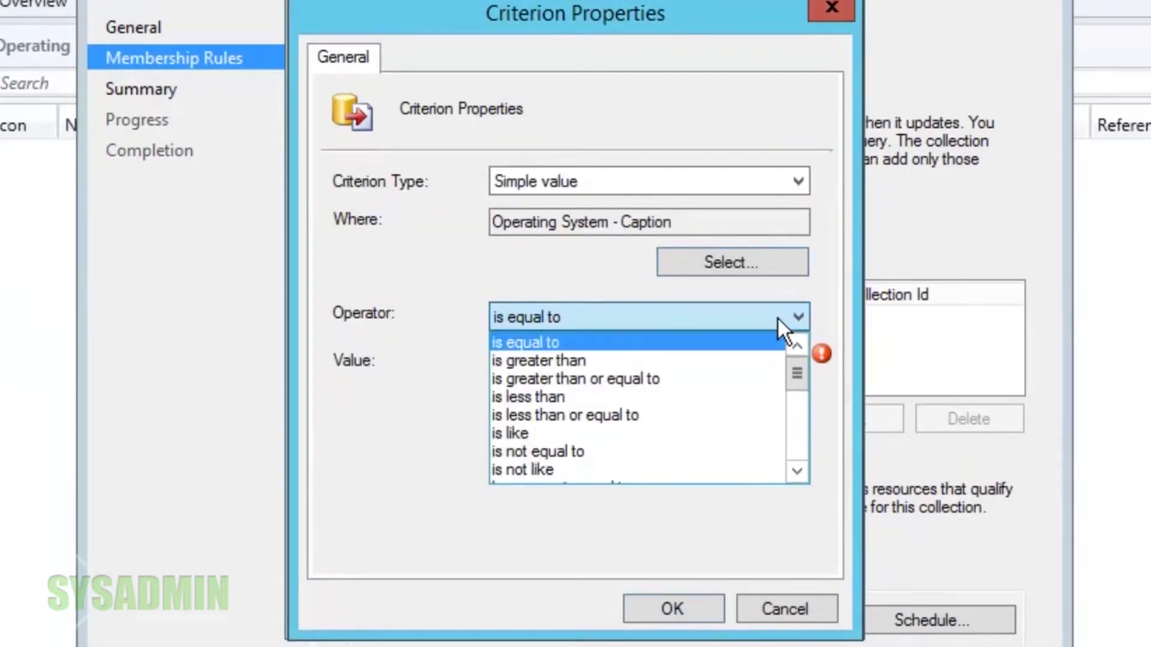
{"action": "left_click", "coordinate": [523, 433]}
{"action": "left_click", "coordinate": [625, 354]}
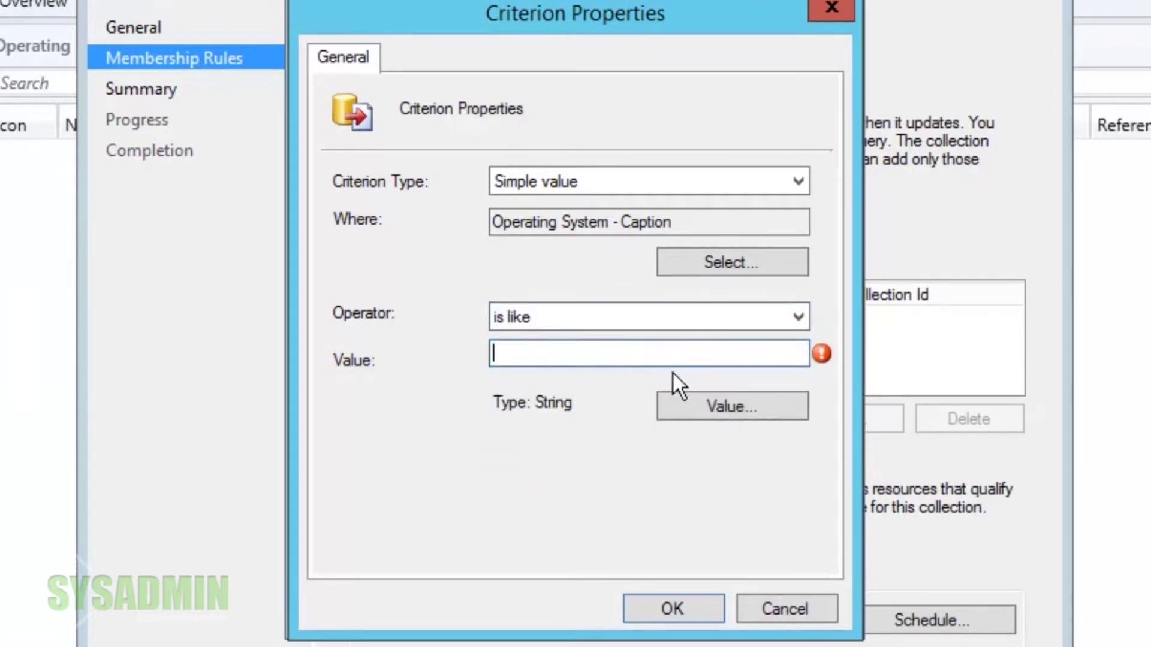
{"action": "type", "text": "Microsoft "}
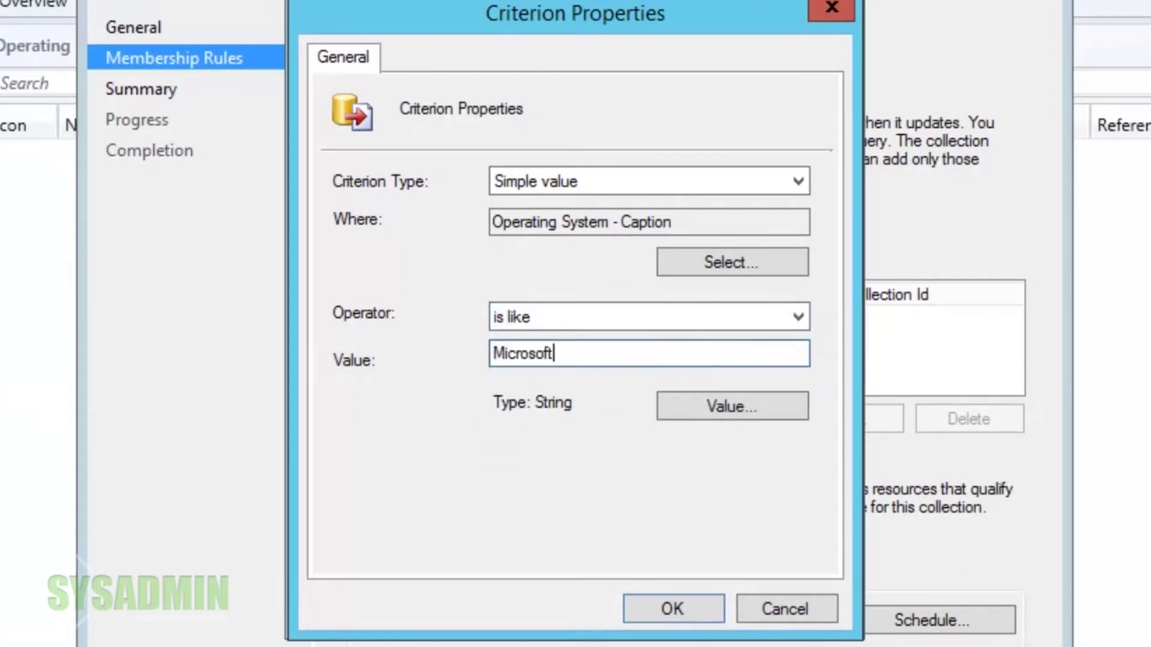
{"action": "type", "text": "Windows Server 2012 R2%"}
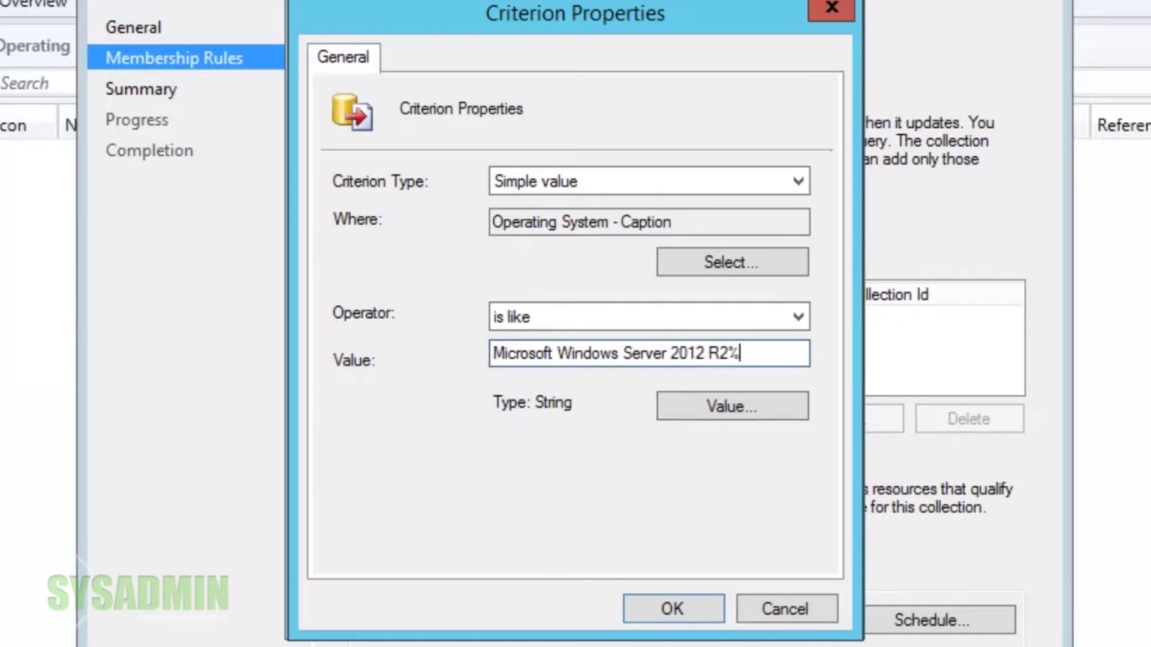
{"action": "left_click", "coordinate": [672, 610]}
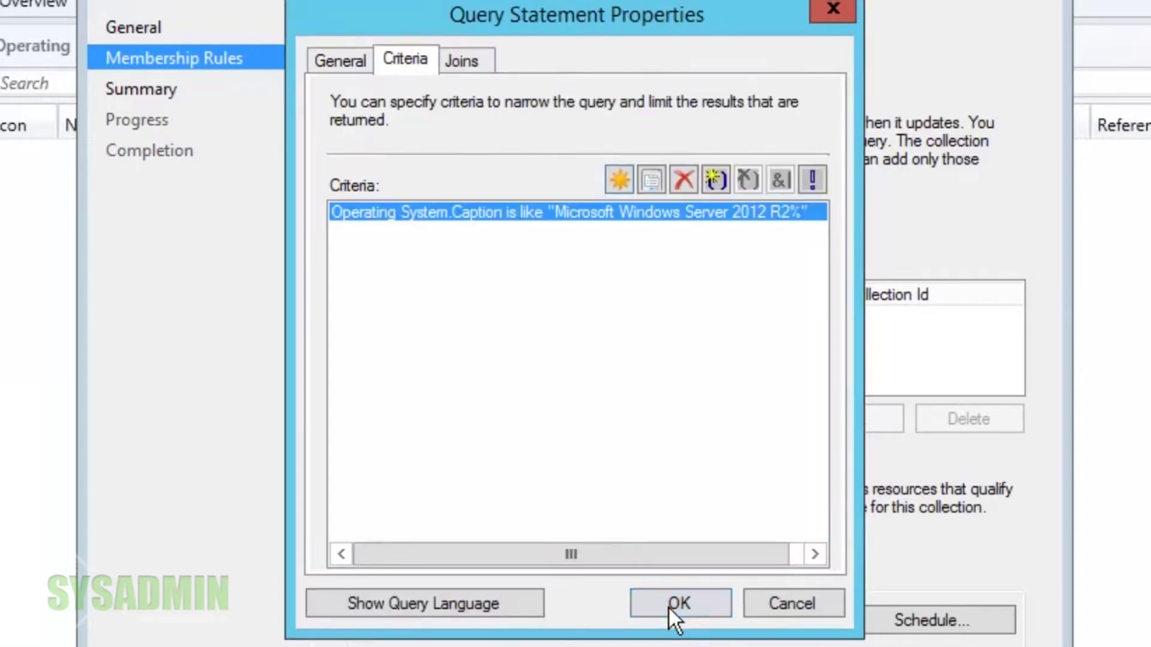
- Complete the Windows Server 2012 R2 collection wizard, refresh, and view its two members
{"action": "left_click", "coordinate": [668, 607]}
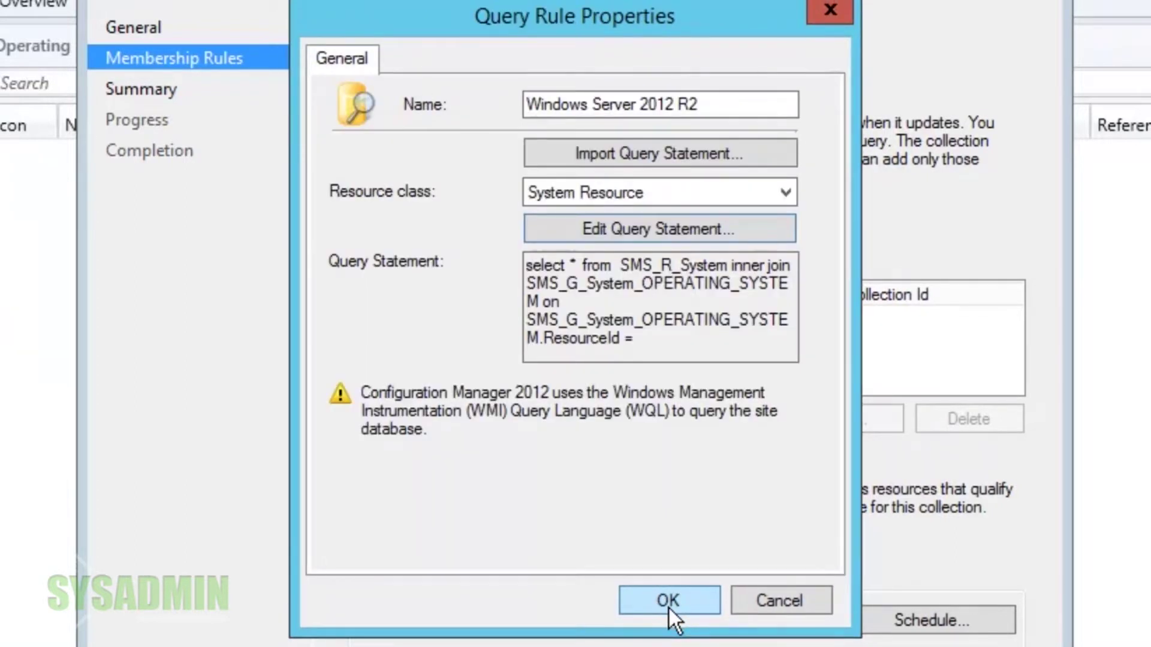
{"action": "left_click", "coordinate": [669, 605]}
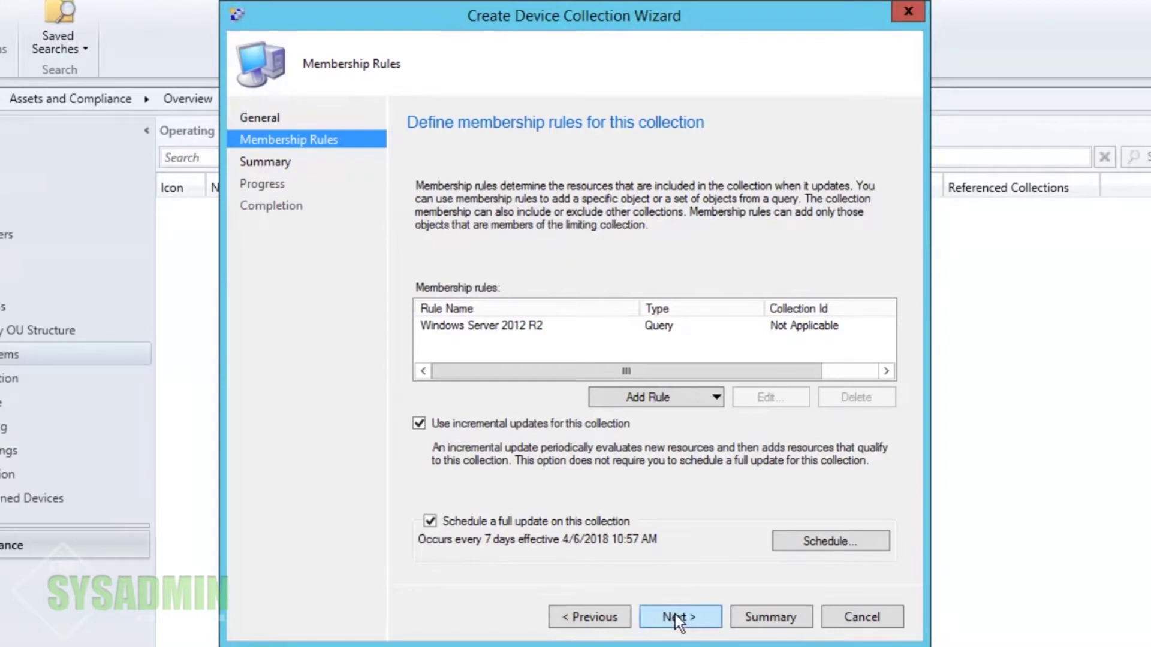
{"action": "left_click", "coordinate": [675, 614]}
{"action": "left_click", "coordinate": [675, 614]}
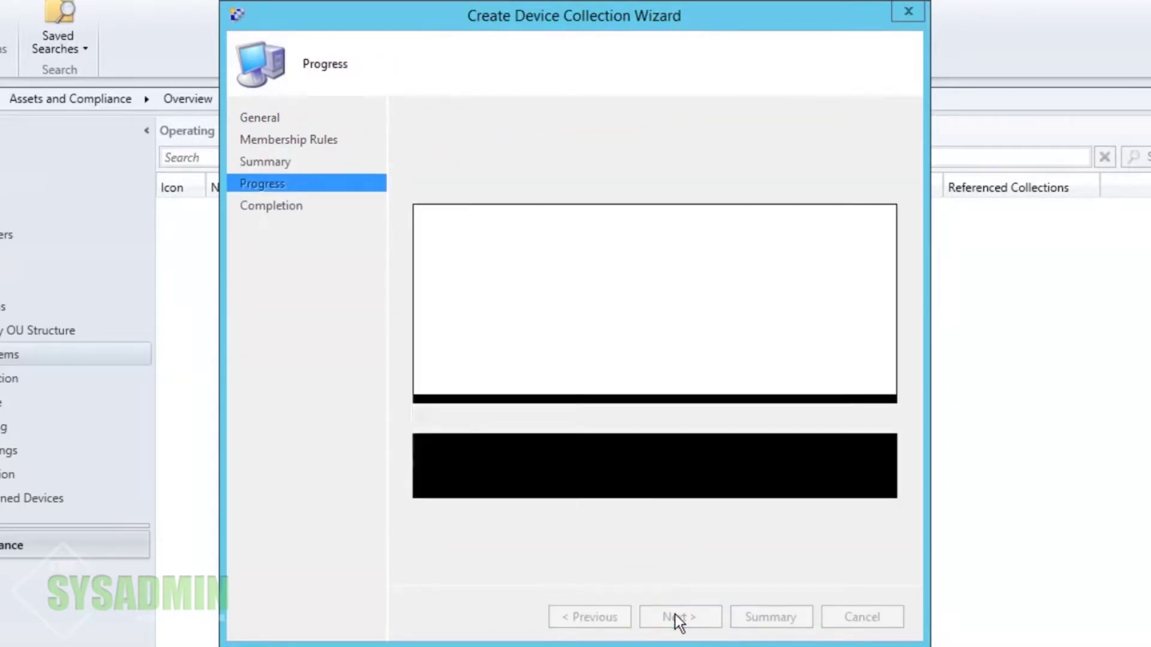
{"action": "left_click", "coordinate": [860, 617]}
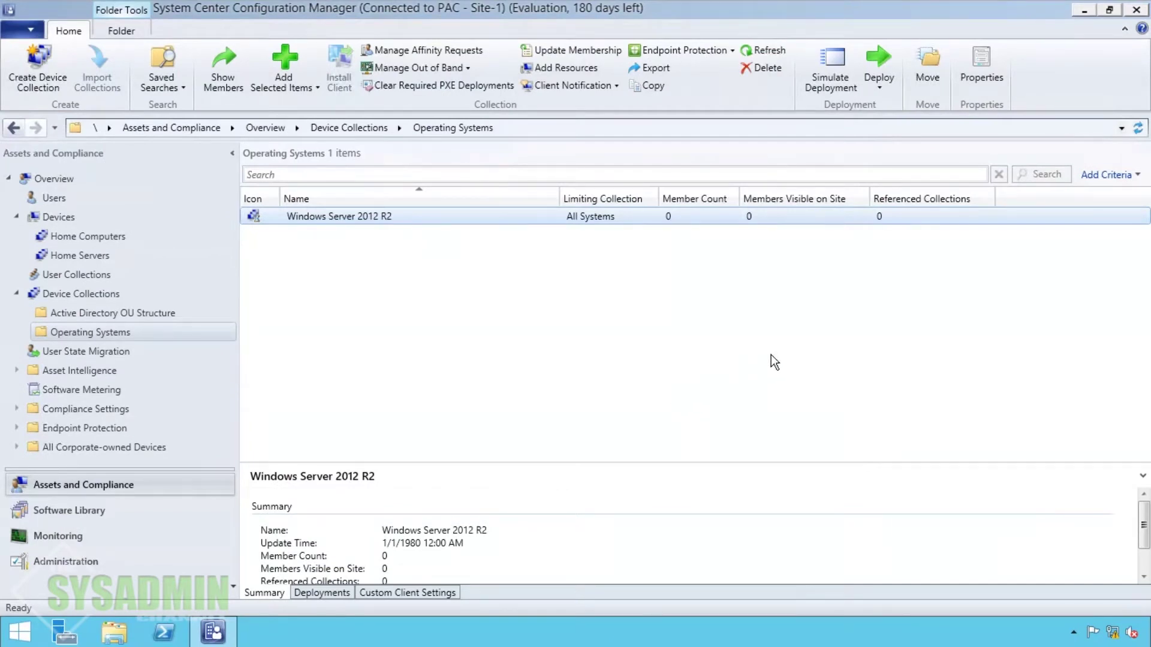
{"action": "left_click", "coordinate": [1137, 128]}
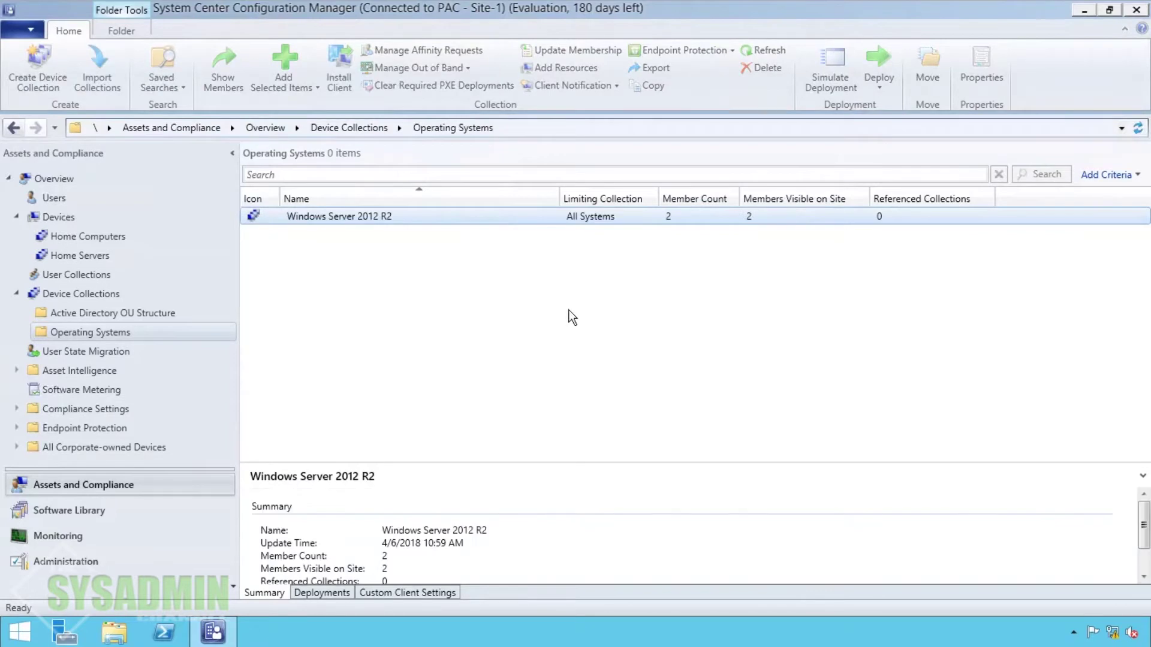
{"action": "left_click", "coordinate": [380, 217]}
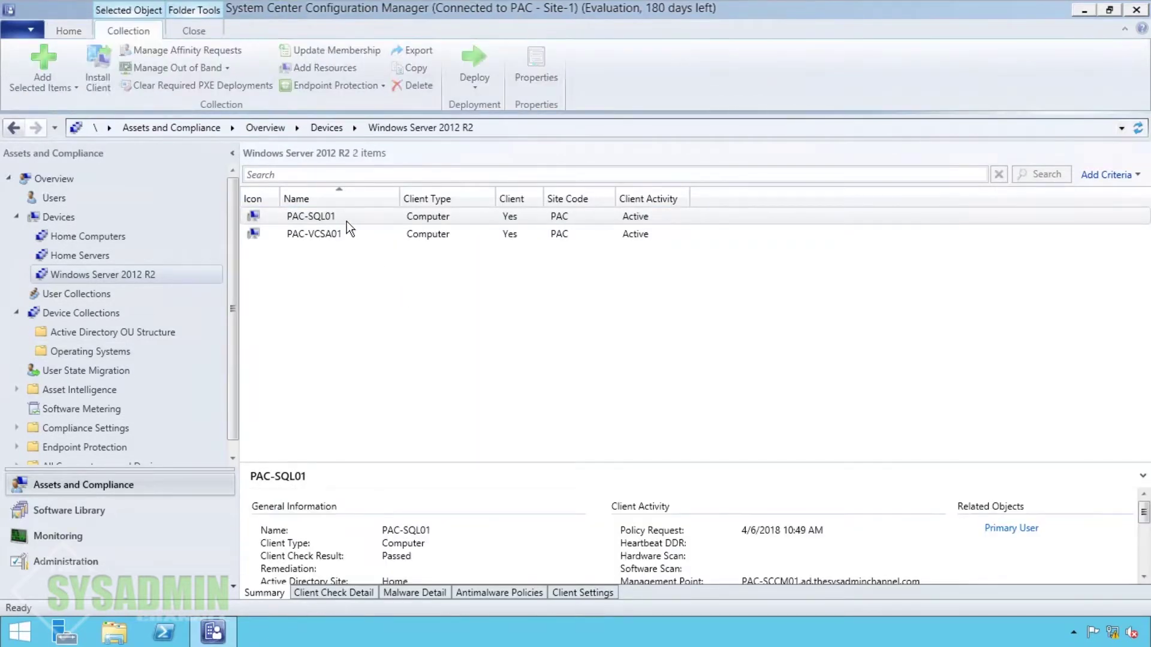
- Show an auto-sized Operating System column listing Microsoft Windows NT Advanced Server 6.3
{"action": "right_click", "coordinate": [731, 195]}
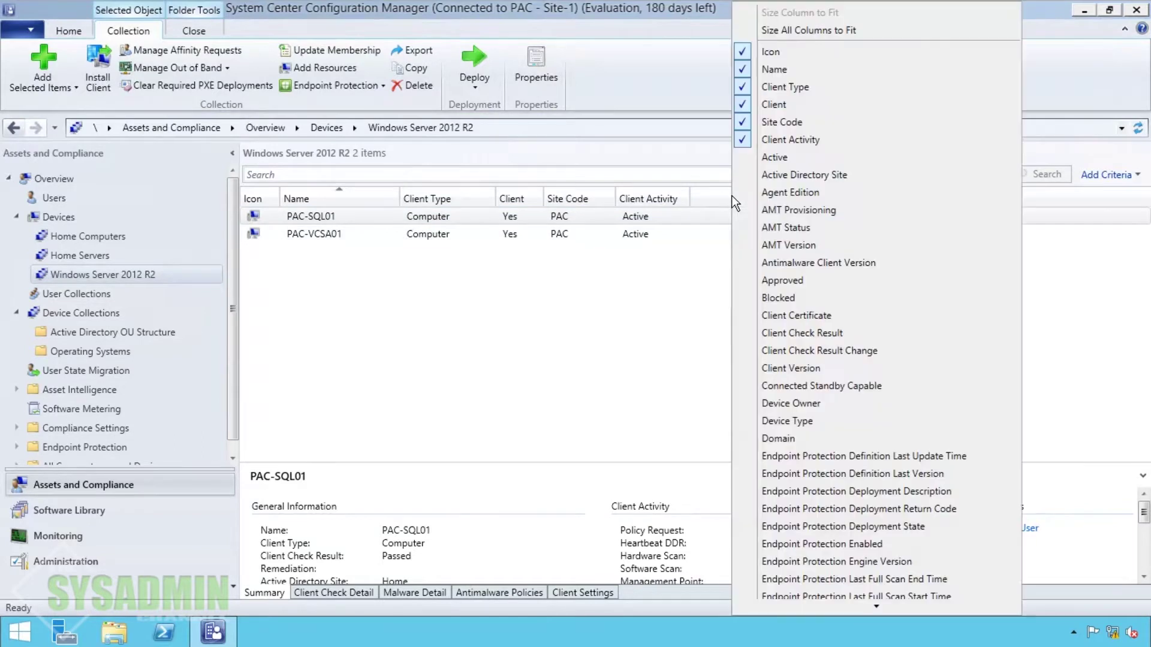
{"action": "scroll", "coordinate": [814, 292], "scroll_direction": "down", "scroll_amount": 3}
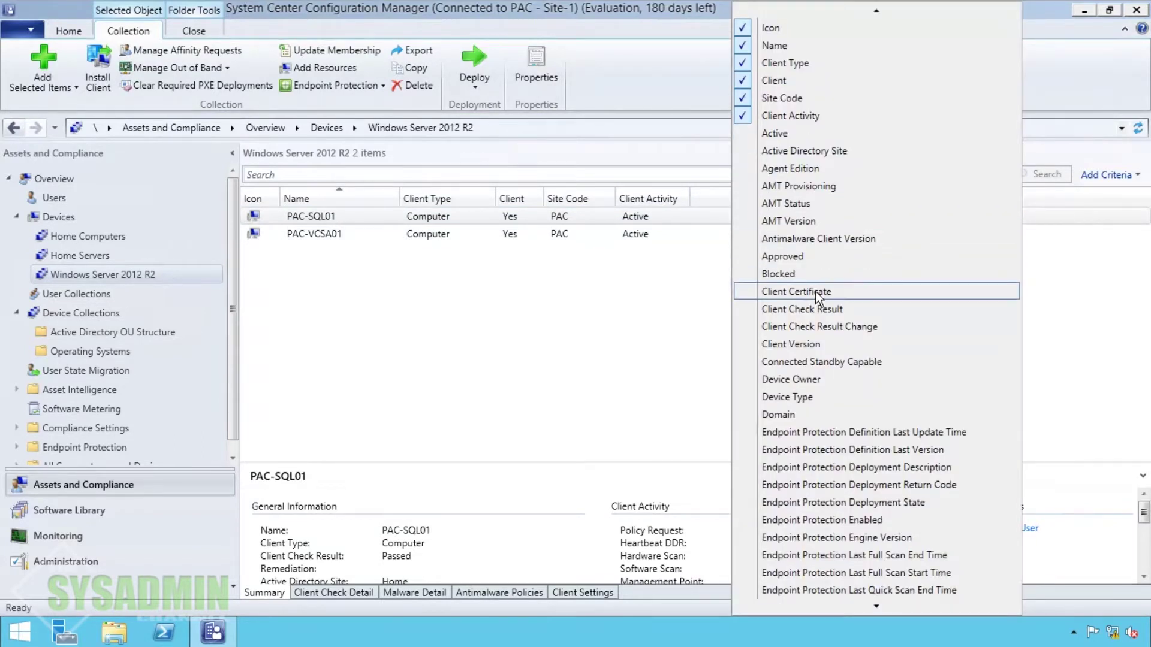
{"action": "scroll", "coordinate": [825, 288], "scroll_direction": "down", "scroll_amount": 5}
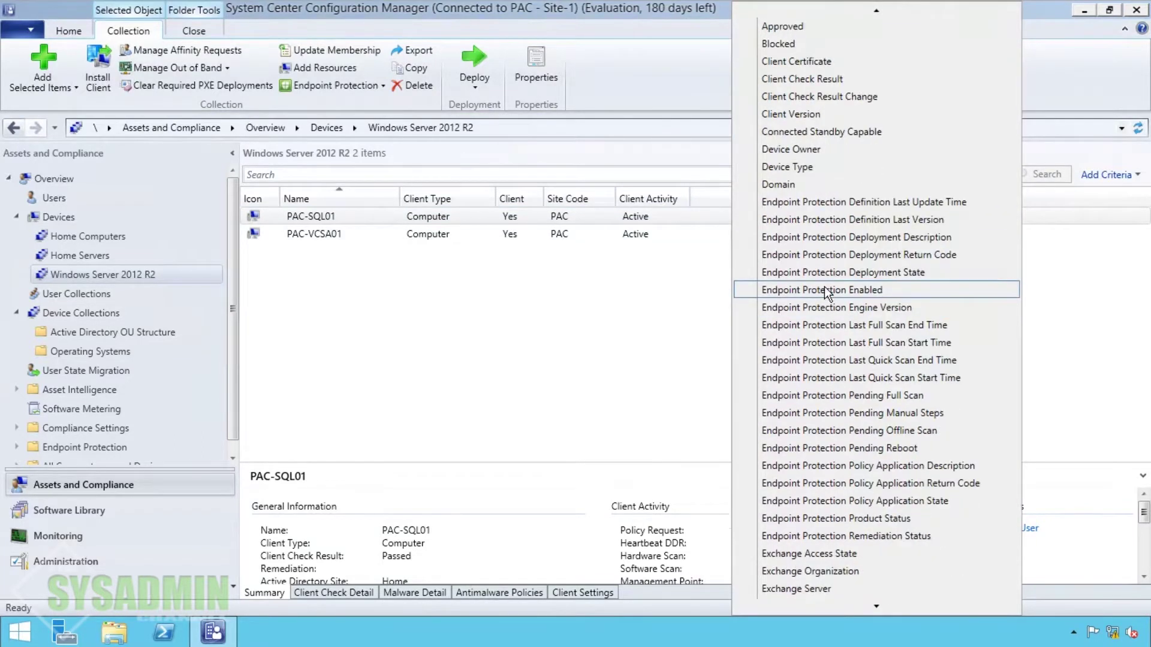
{"action": "scroll", "coordinate": [825, 286], "scroll_direction": "down", "scroll_amount": 7}
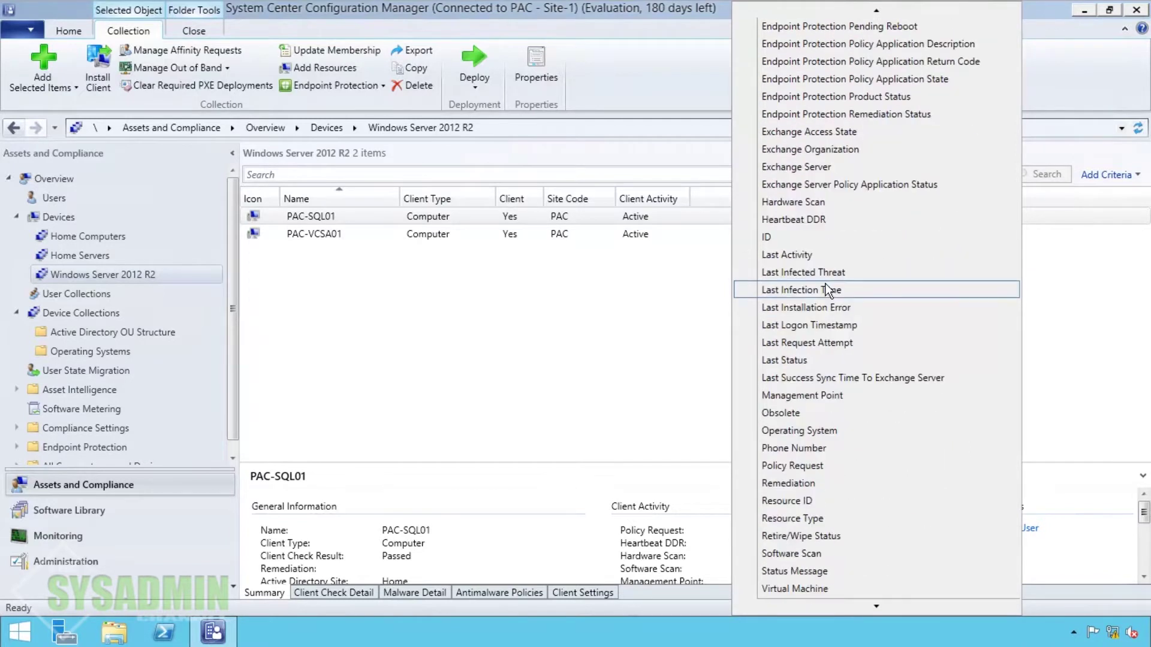
{"action": "left_click", "coordinate": [825, 429]}
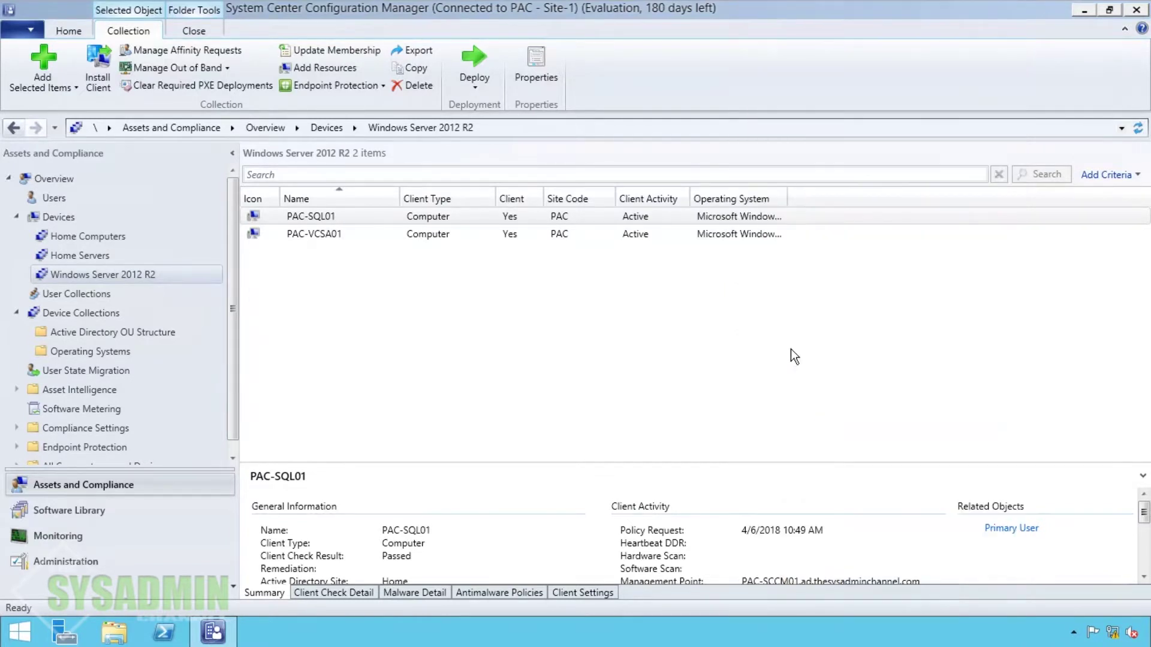
{"action": "double_click", "coordinate": [788, 197]}
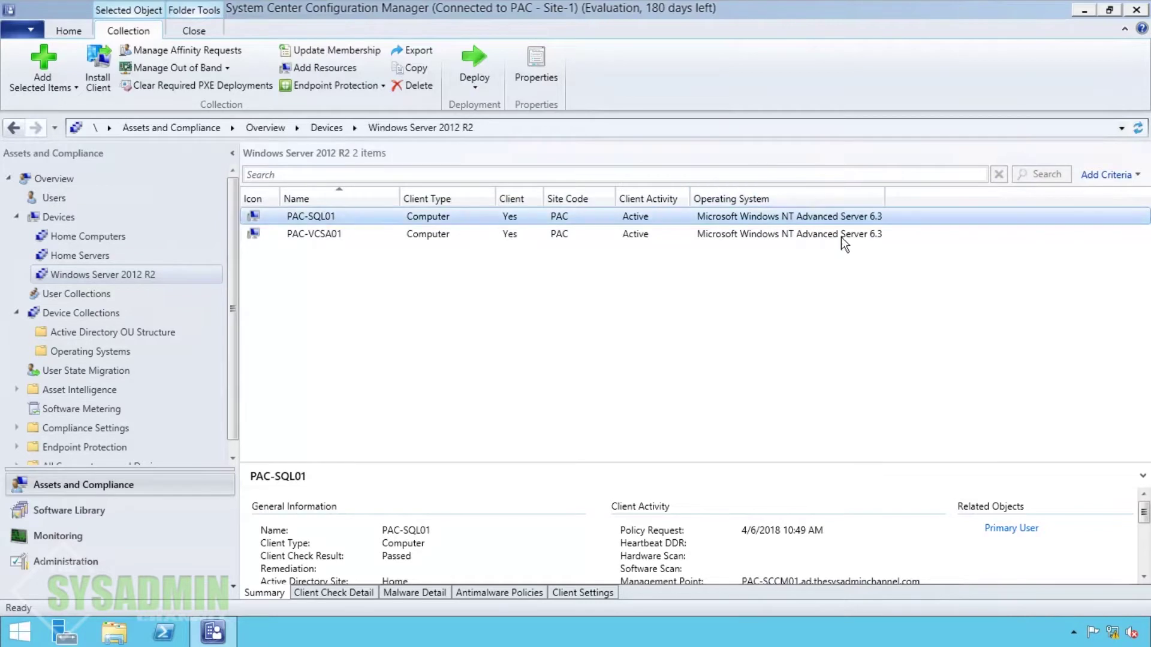
{"action": "left_click", "coordinate": [726, 308]}
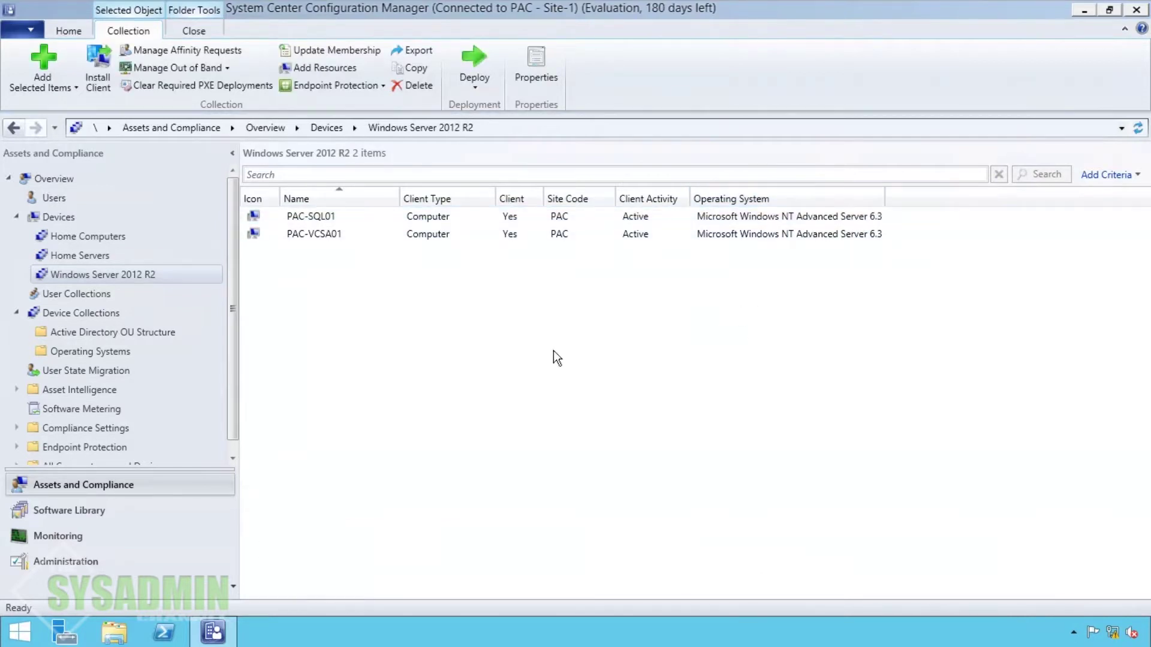
- In Operating Systems, start a 'Windows 10' collection commented 'This will collect all windows 10 machines.', limited to All Systems
{"action": "left_click", "coordinate": [106, 351]}
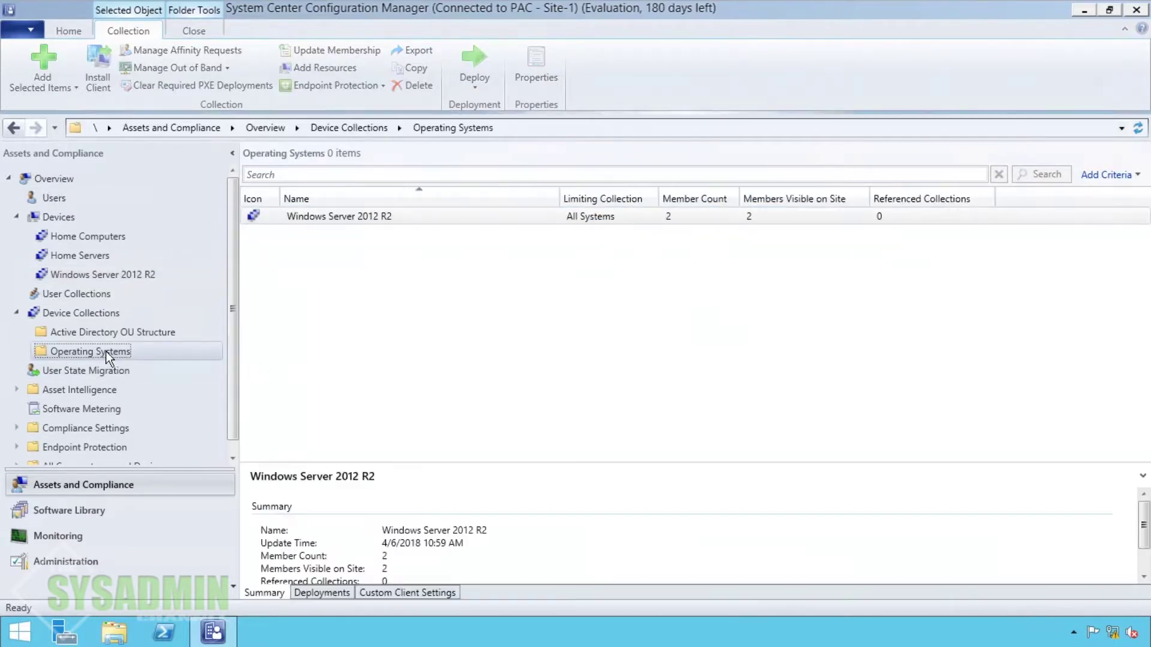
{"action": "right_click", "coordinate": [350, 275]}
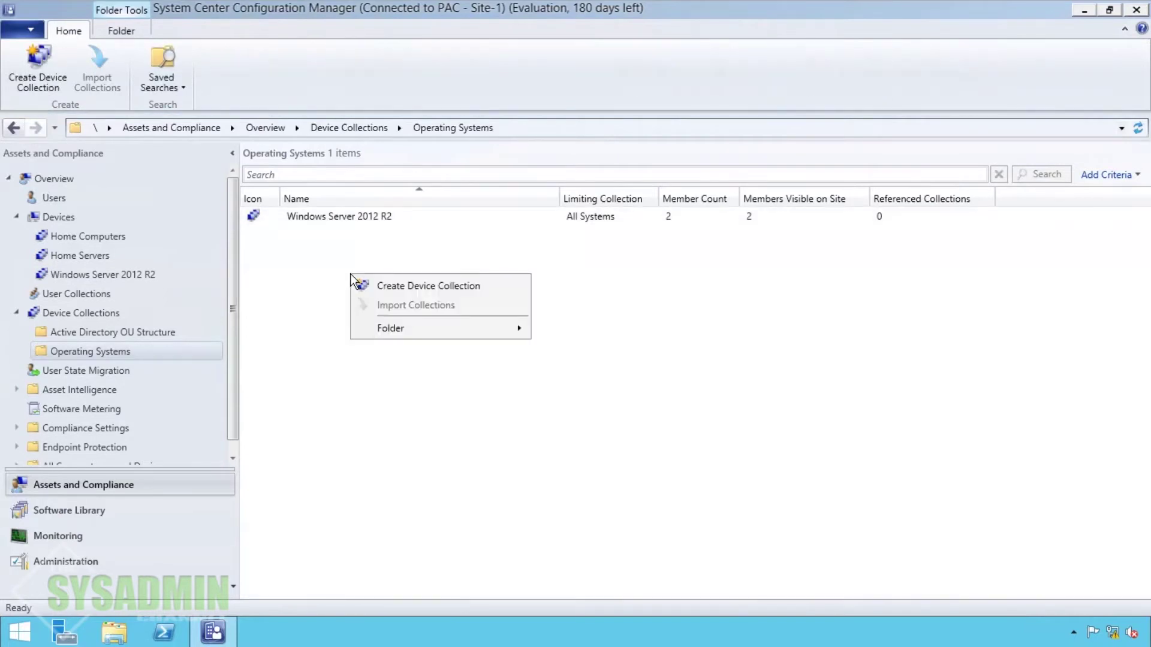
{"action": "left_click", "coordinate": [415, 286]}
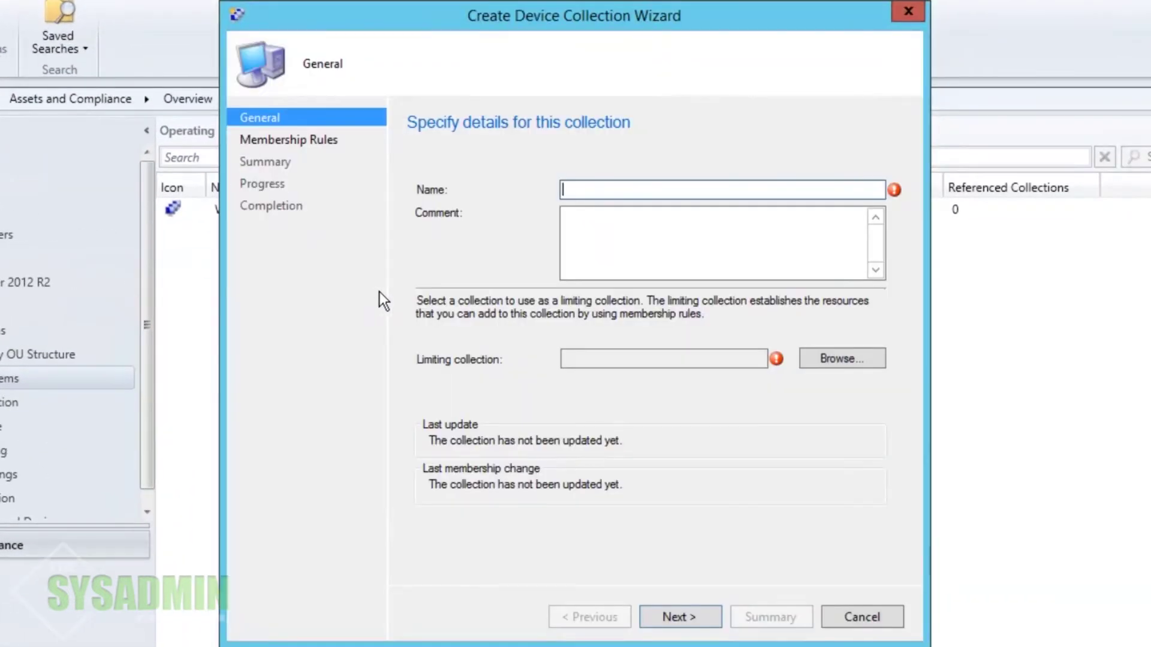
{"action": "type", "text": "Windows 10"}
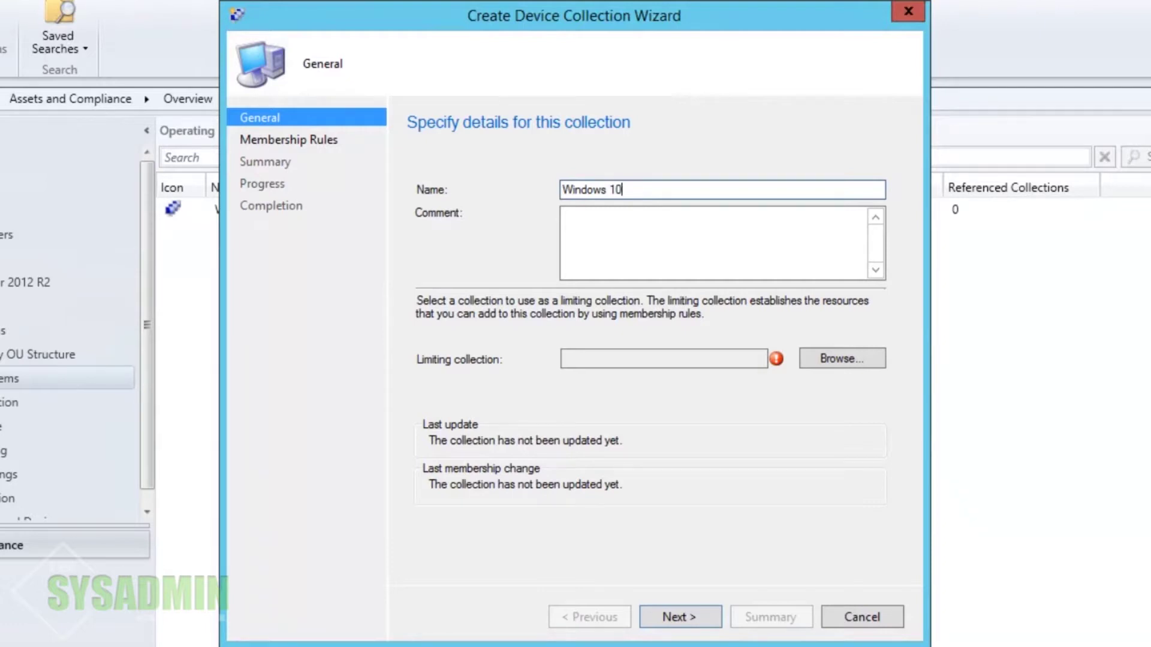
{"action": "left_click", "coordinate": [622, 243]}
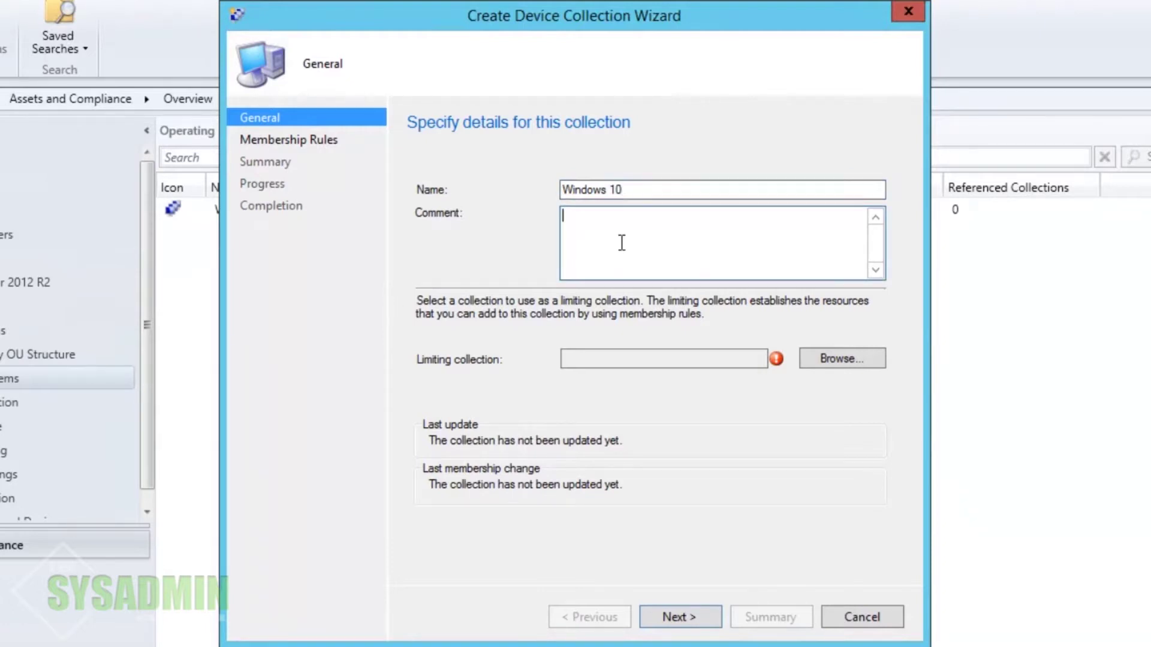
{"action": "type", "text": "This will collect "}
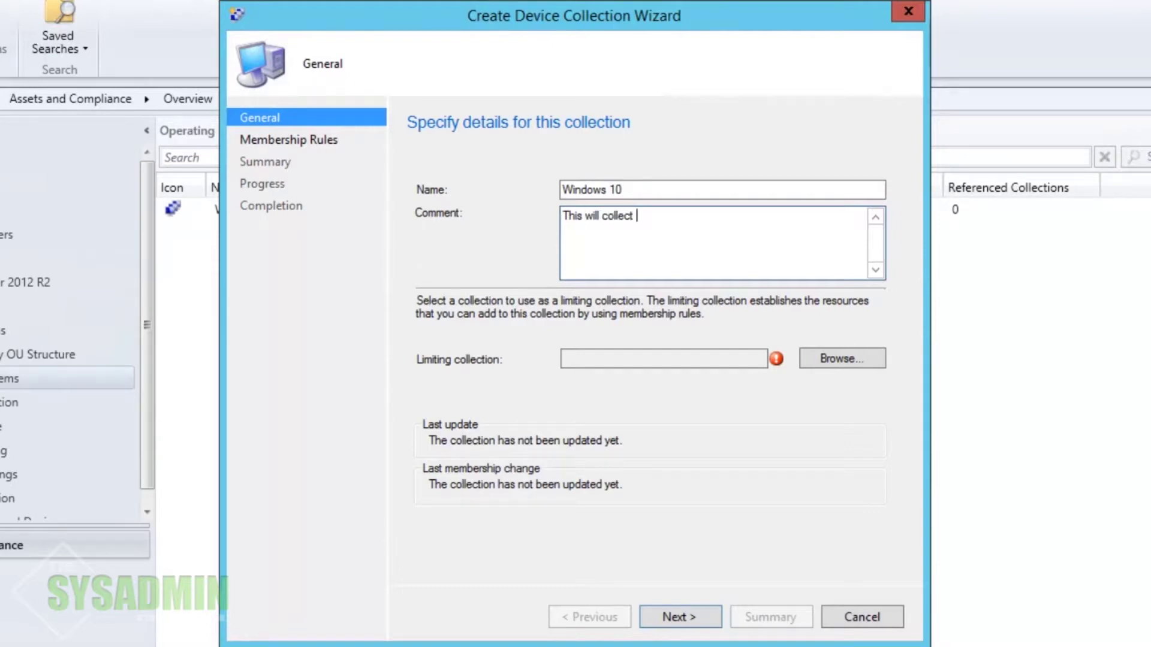
{"action": "type", "text": "all windows 10 machines."}
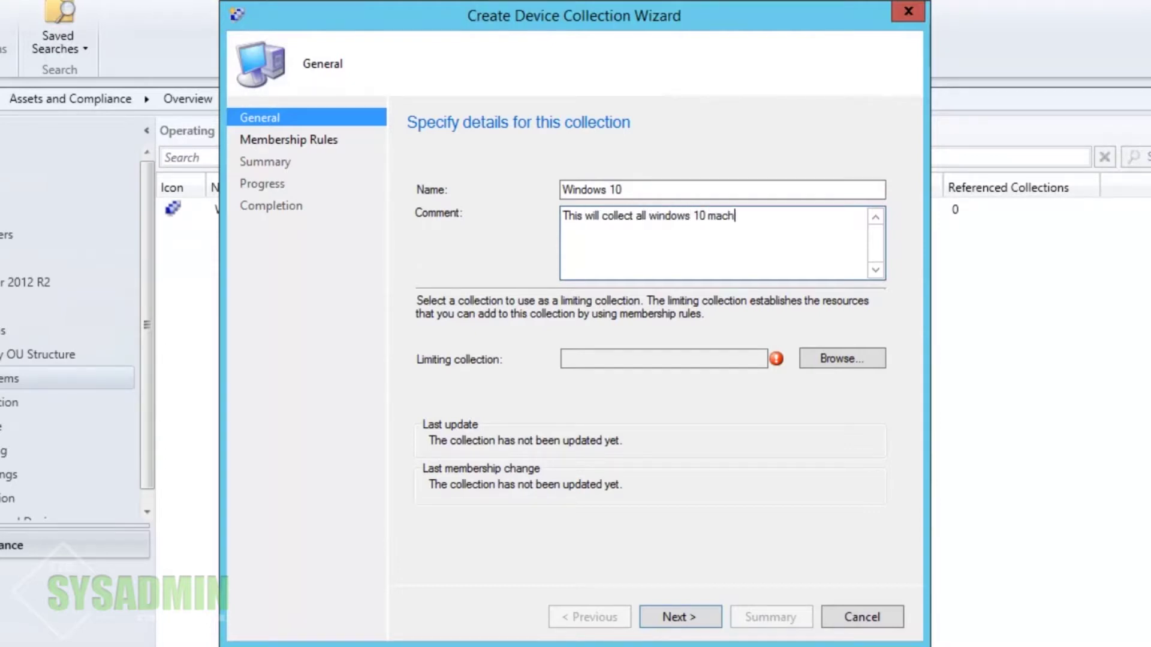
{"action": "left_click", "coordinate": [841, 364]}
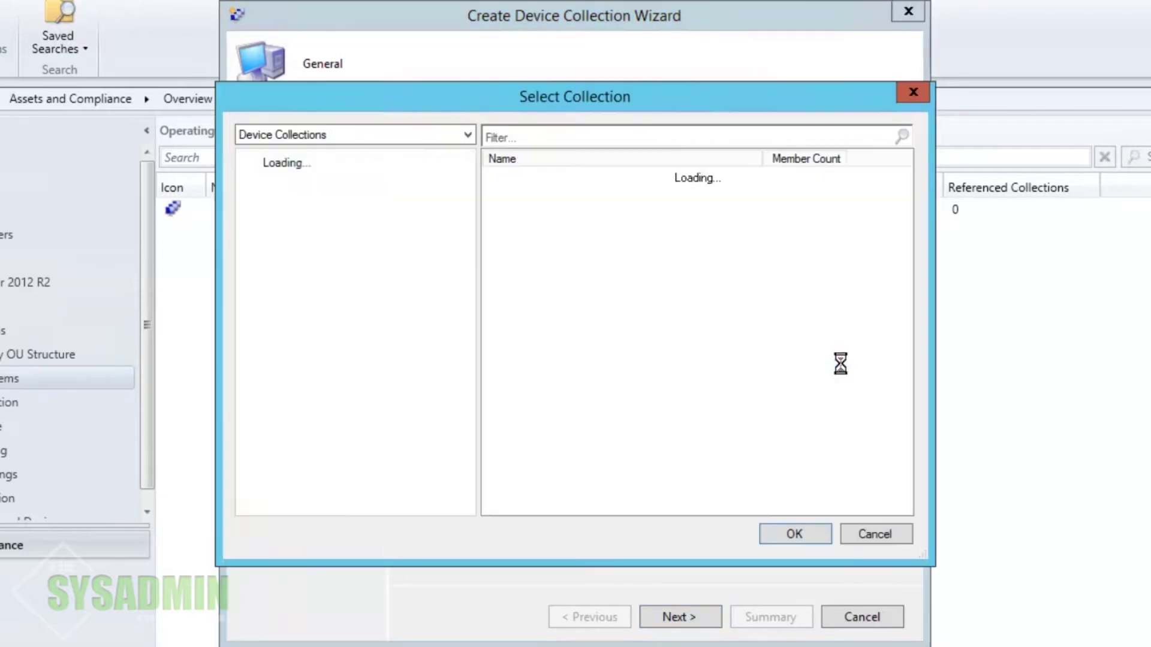
{"action": "left_click", "coordinate": [542, 210]}
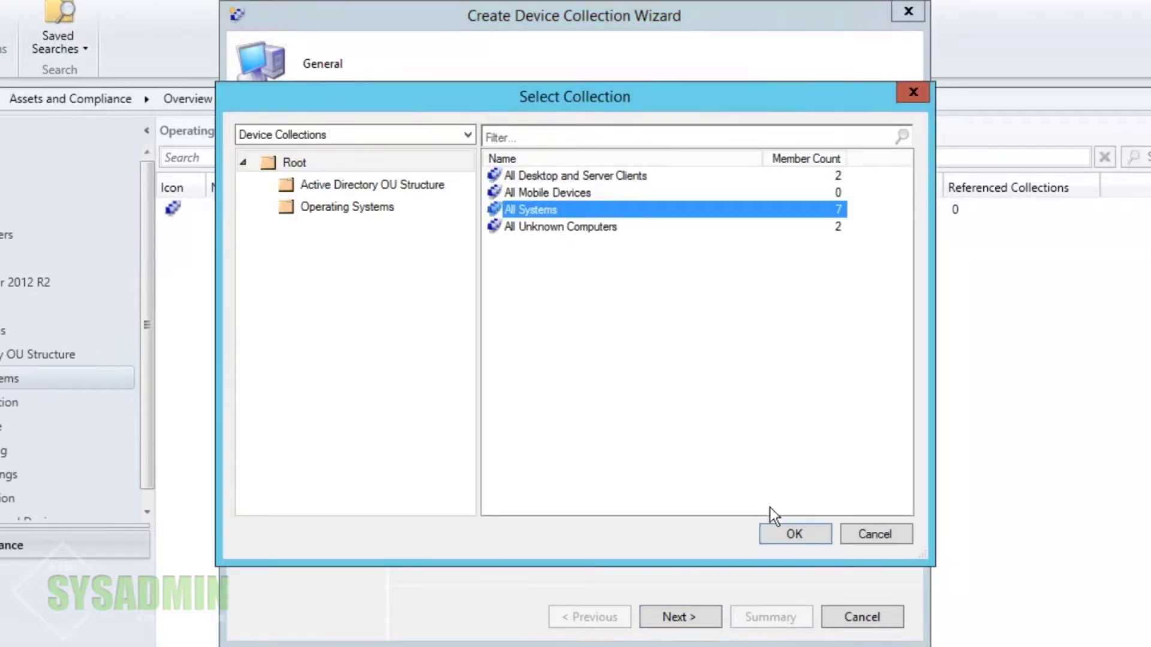
{"action": "left_click", "coordinate": [783, 530]}
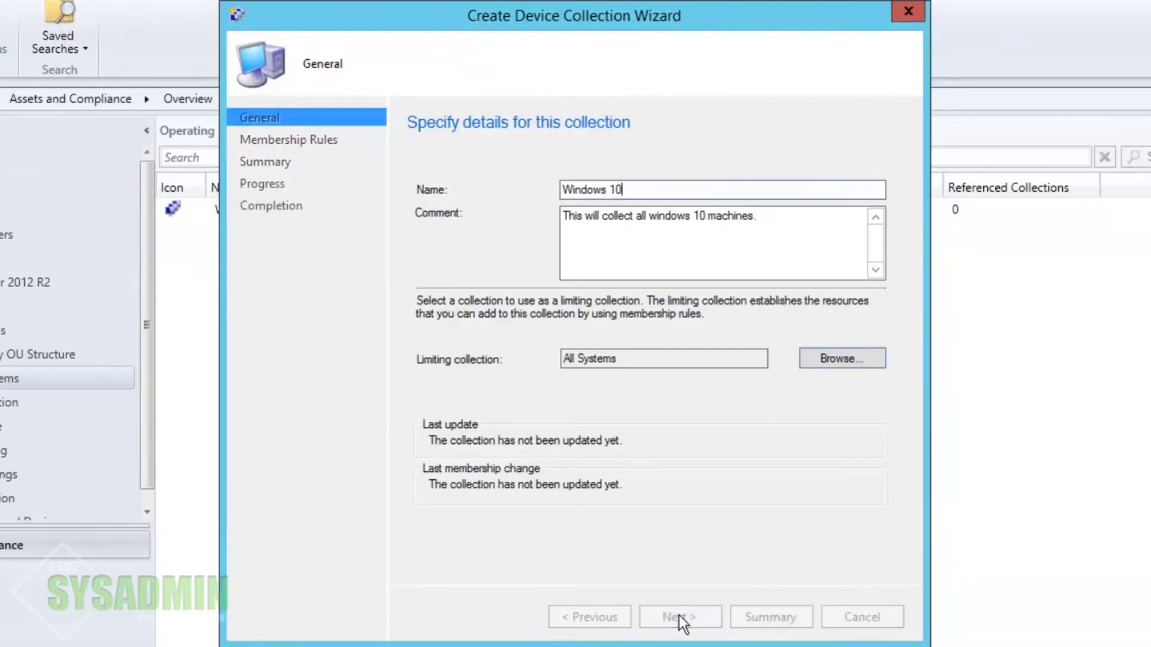
{"action": "left_click", "coordinate": [678, 617]}
- Add a query rule named 'Windows 10' and begin a new criterion in its query
{"action": "left_click", "coordinate": [495, 423]}
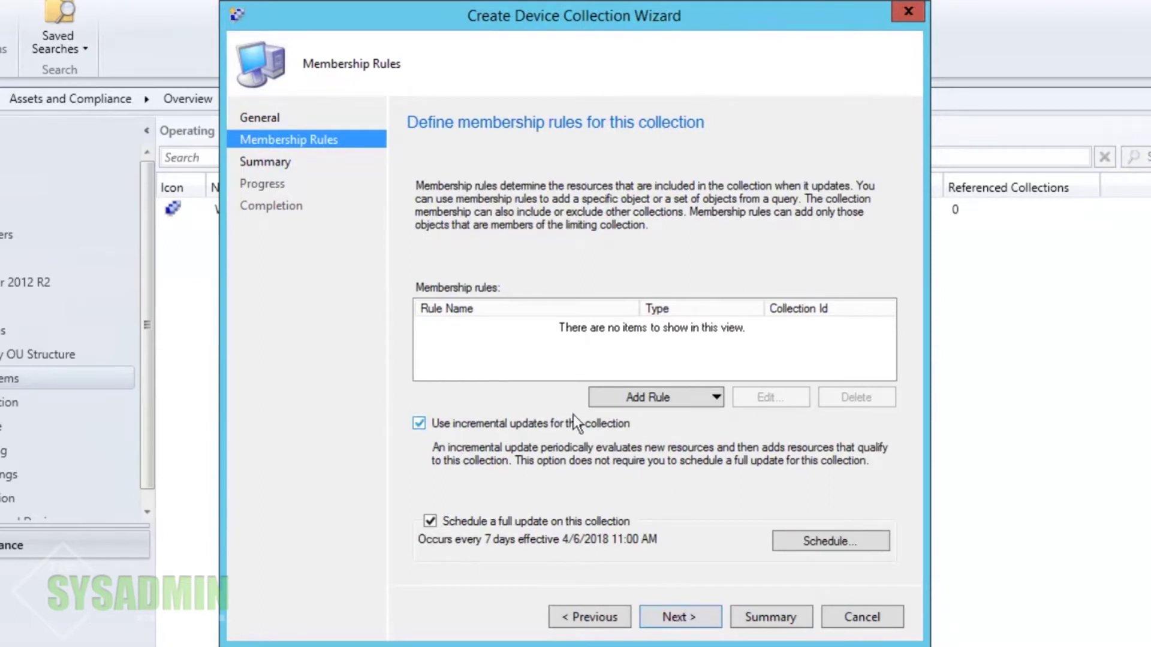
{"action": "left_click", "coordinate": [694, 394]}
{"action": "left_click", "coordinate": [670, 444]}
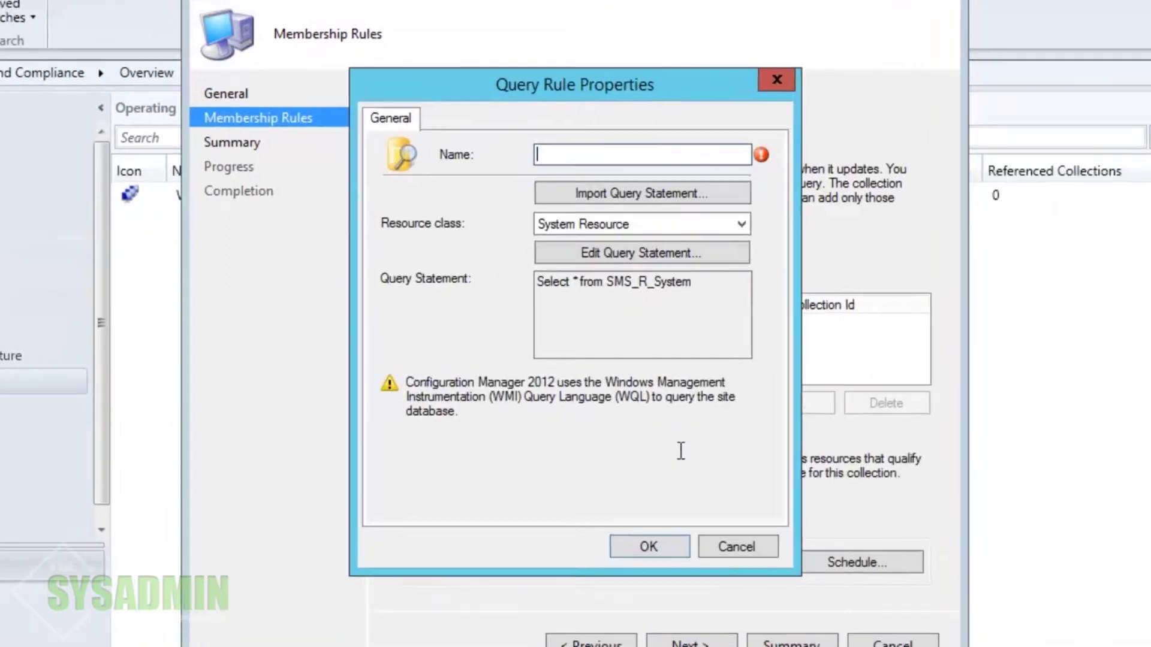
{"action": "type", "text": "Windows 10"}
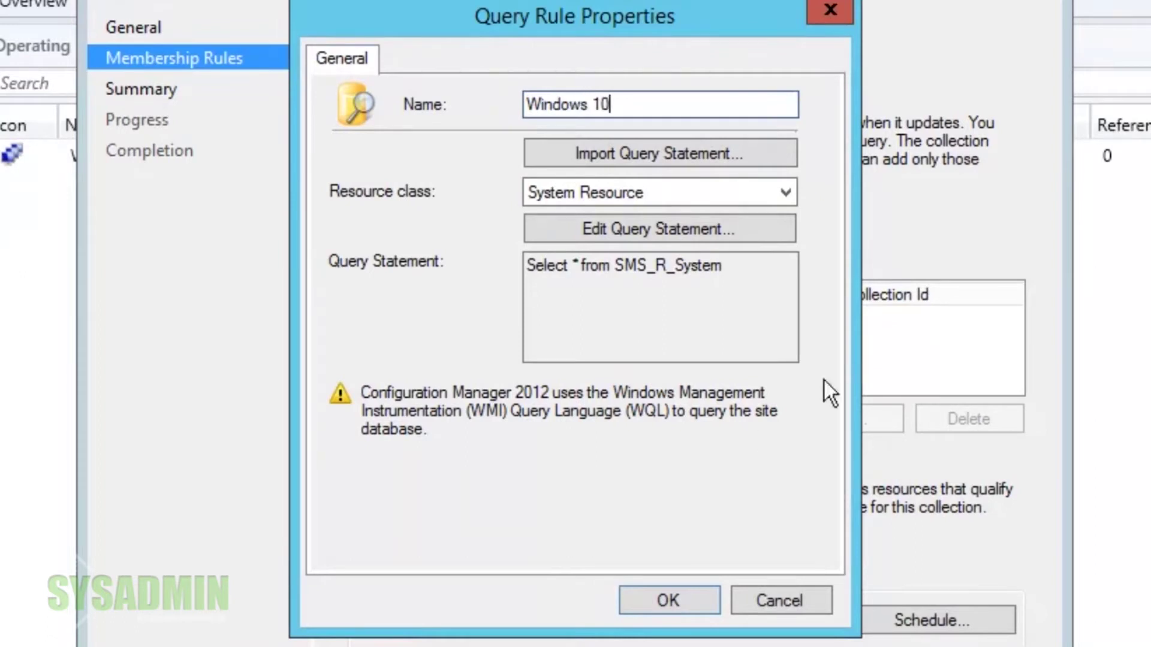
{"action": "left_click", "coordinate": [752, 233]}
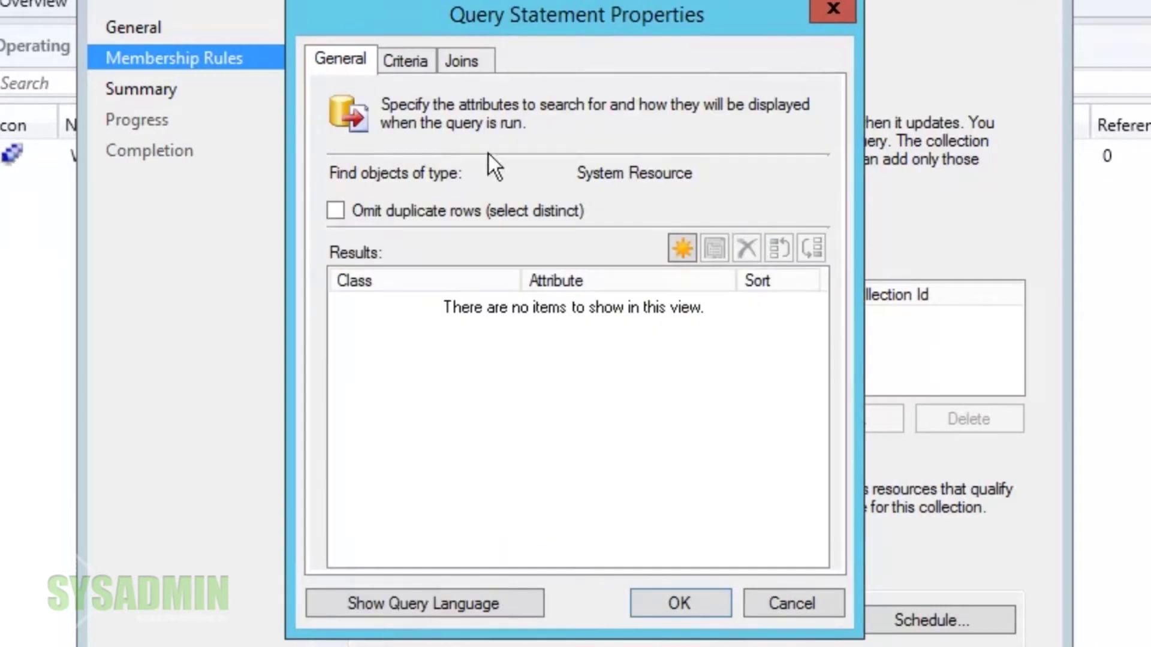
{"action": "left_click", "coordinate": [405, 60]}
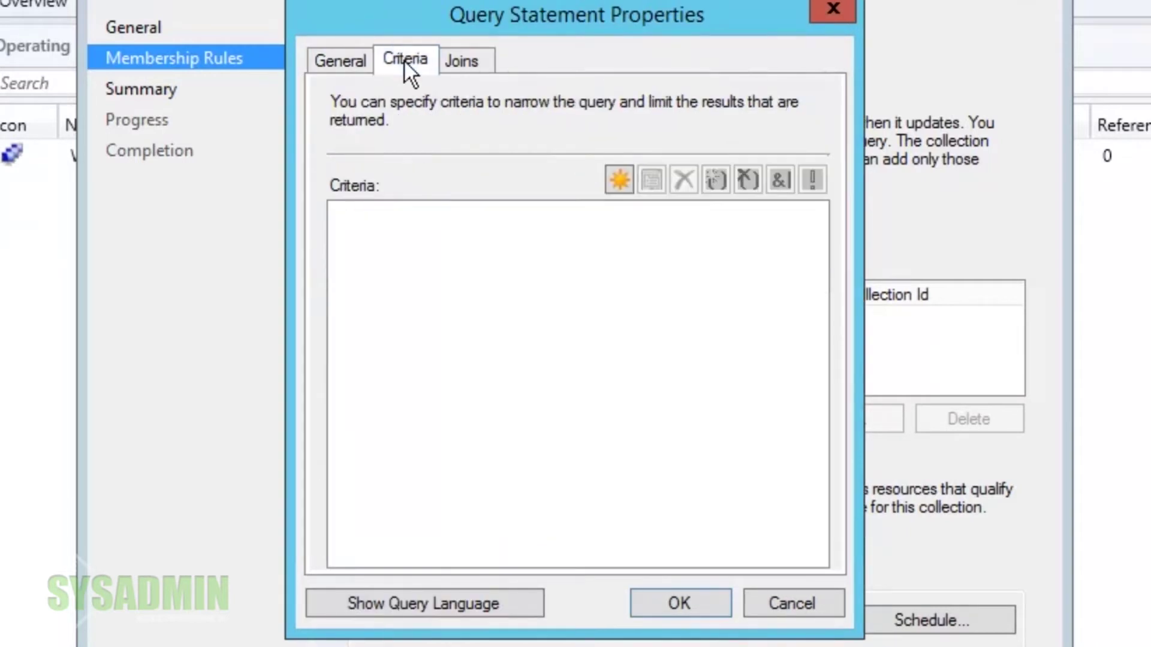
{"action": "left_click", "coordinate": [619, 180]}
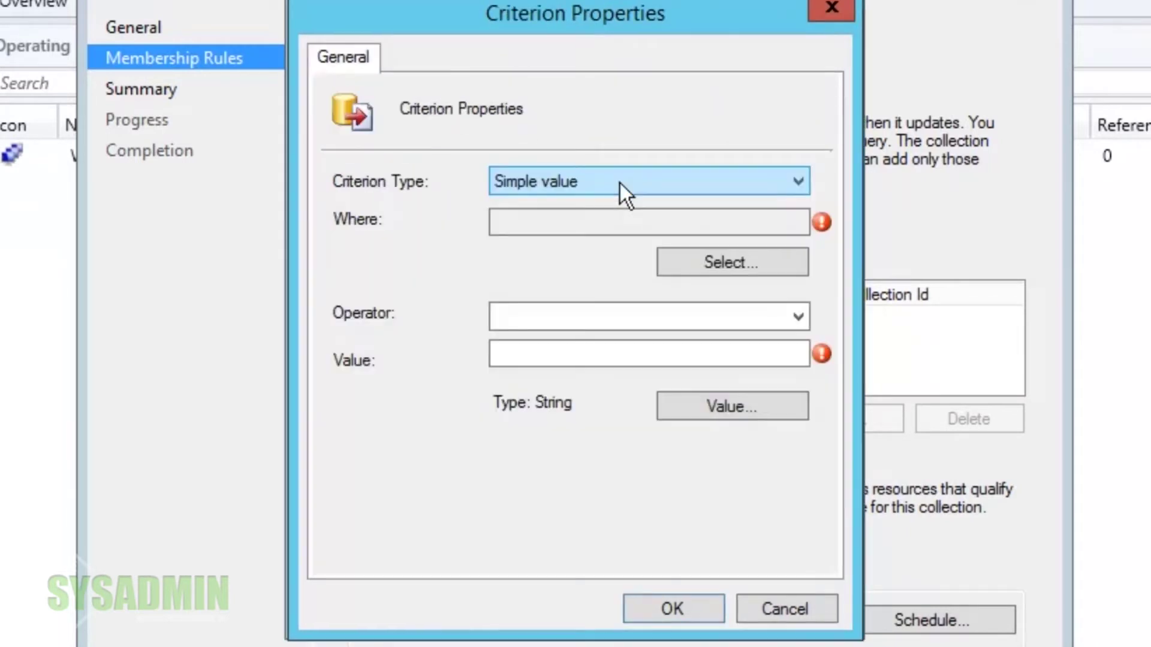
- Set the criterion attribute to Operating System Caption
{"action": "left_click", "coordinate": [762, 272]}
{"action": "left_click", "coordinate": [781, 249]}
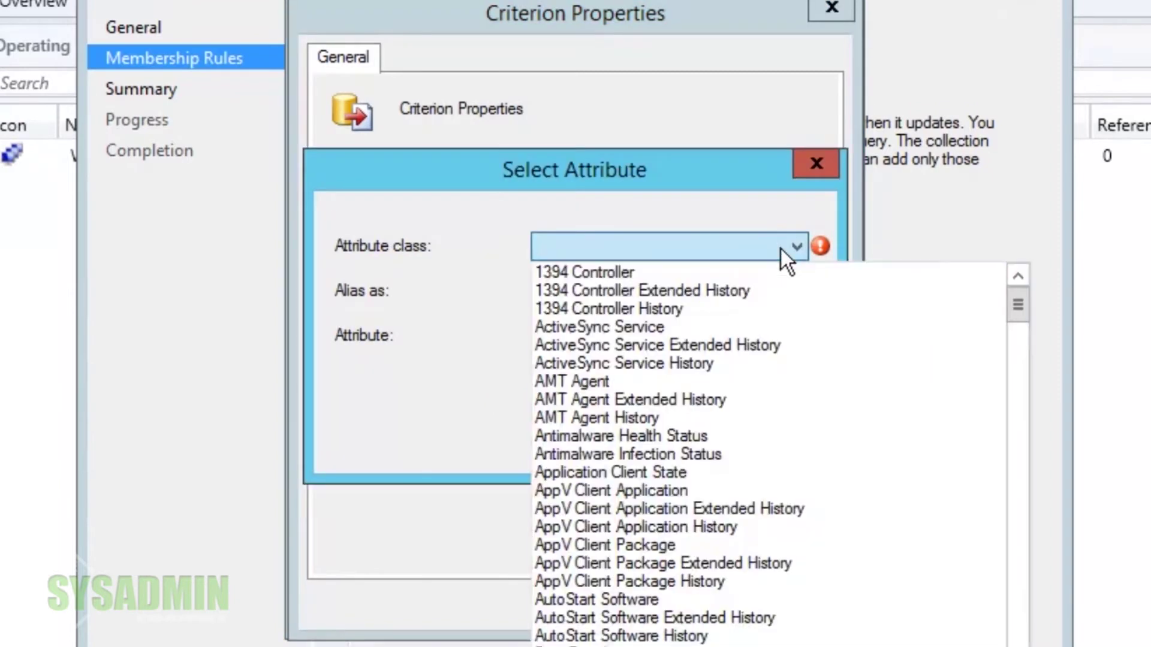
{"action": "key", "text": "o"}
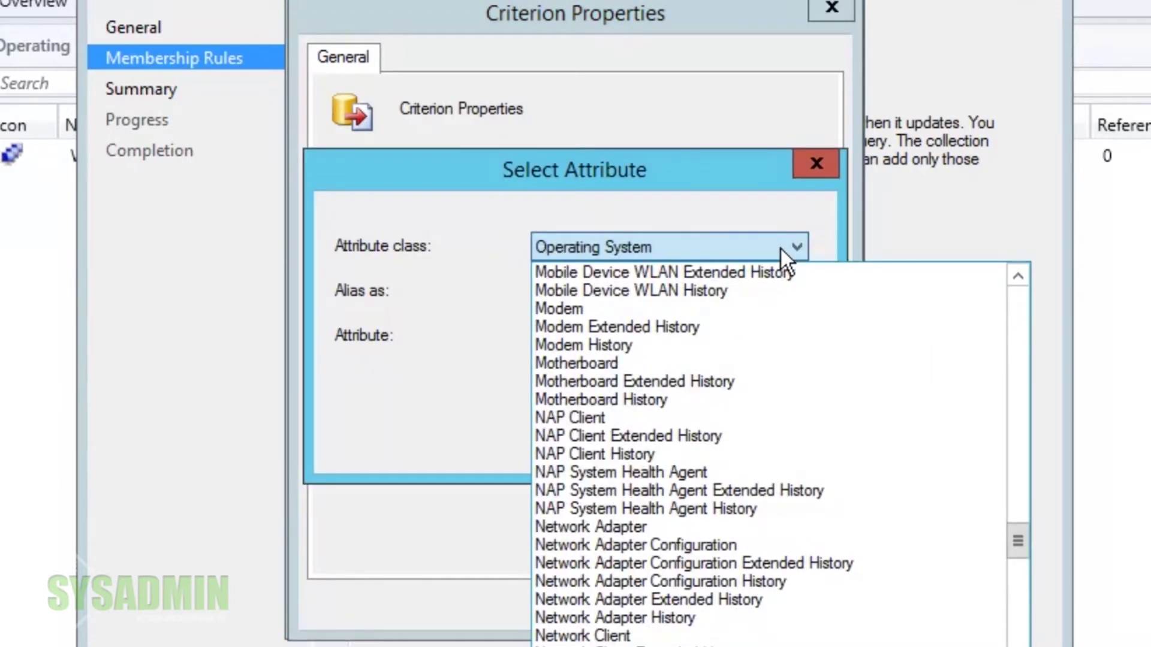
{"action": "left_click", "coordinate": [780, 247]}
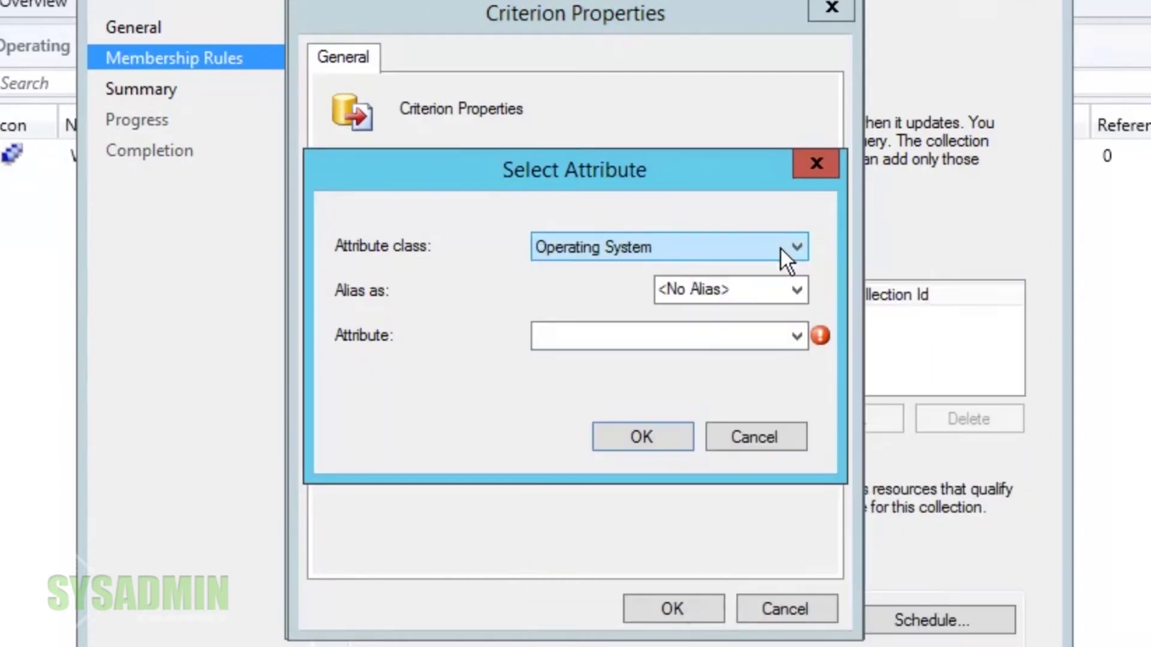
{"action": "left_click", "coordinate": [801, 335]}
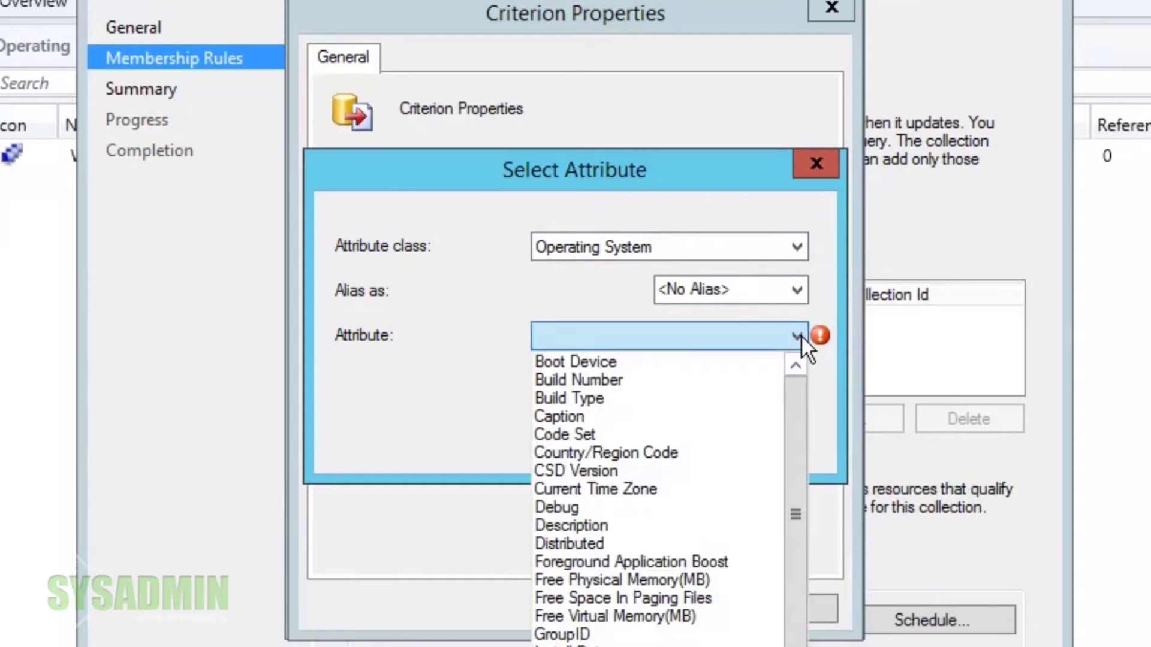
{"action": "left_click", "coordinate": [617, 419]}
{"action": "left_click", "coordinate": [619, 433]}
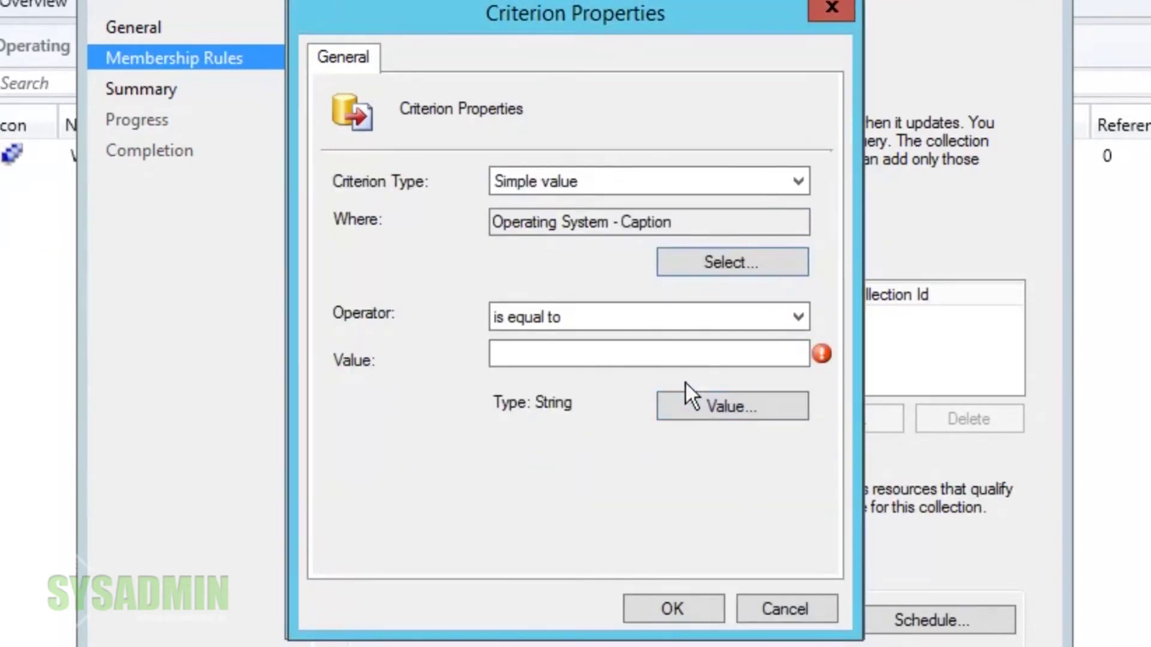
{"action": "left_click", "coordinate": [757, 401]}
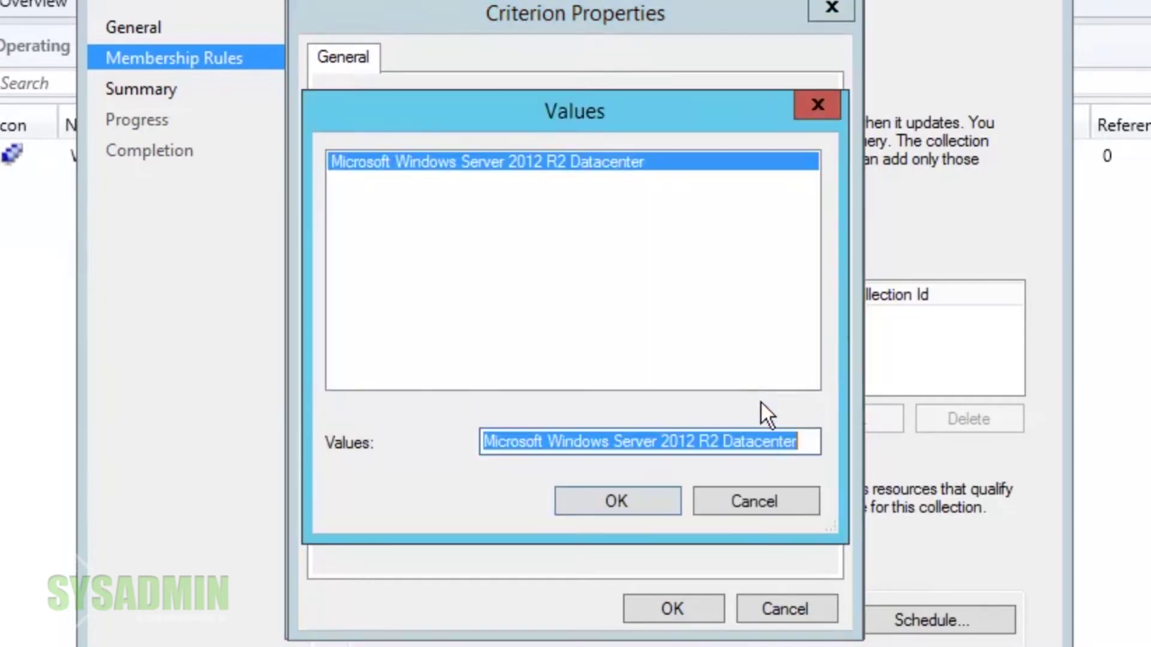
{"action": "left_click", "coordinate": [759, 500]}
- Make the criterion 'is like' 'Microsoft Windows 10%' and save it
{"action": "left_click", "coordinate": [745, 324]}
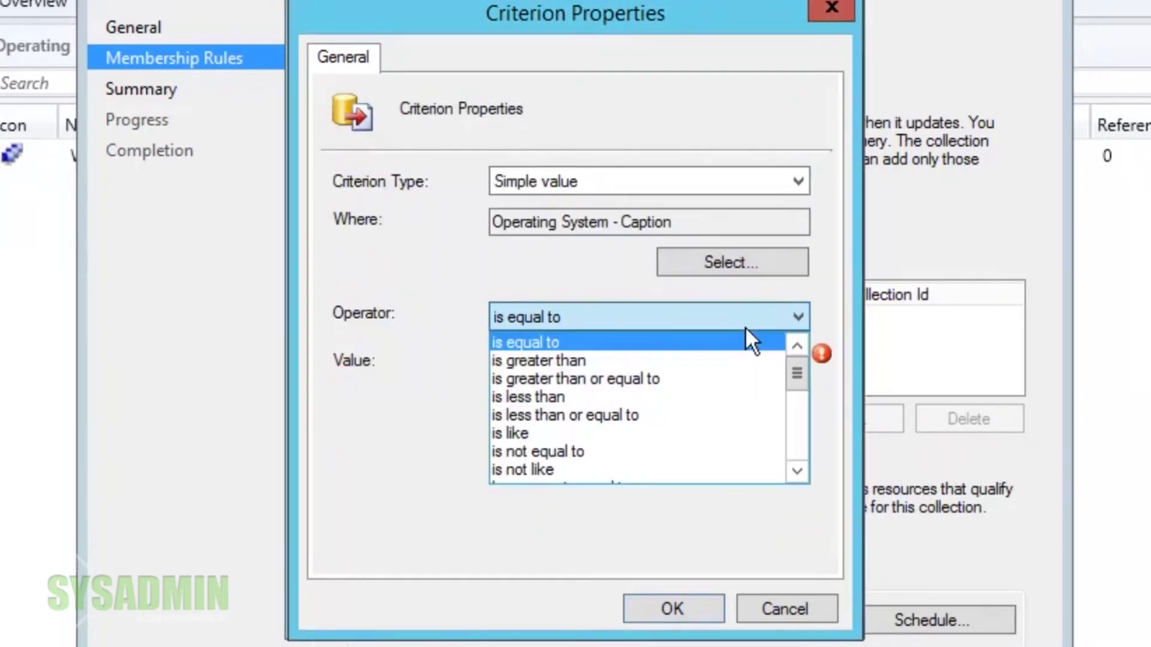
{"action": "left_click", "coordinate": [589, 439]}
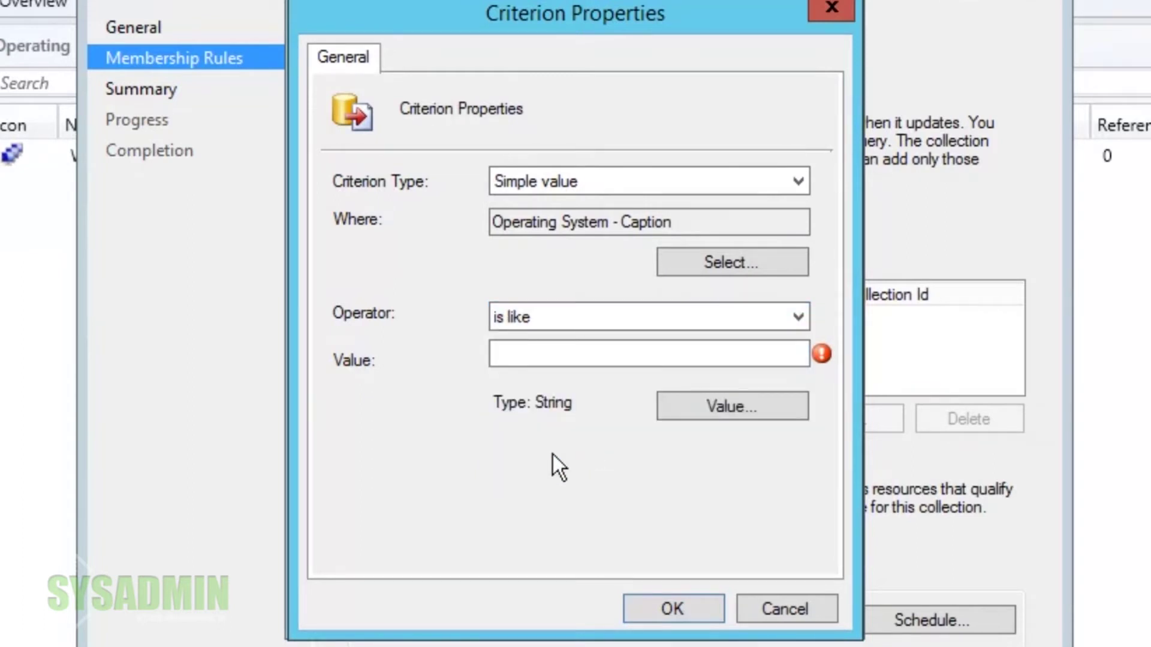
{"action": "left_click", "coordinate": [553, 357]}
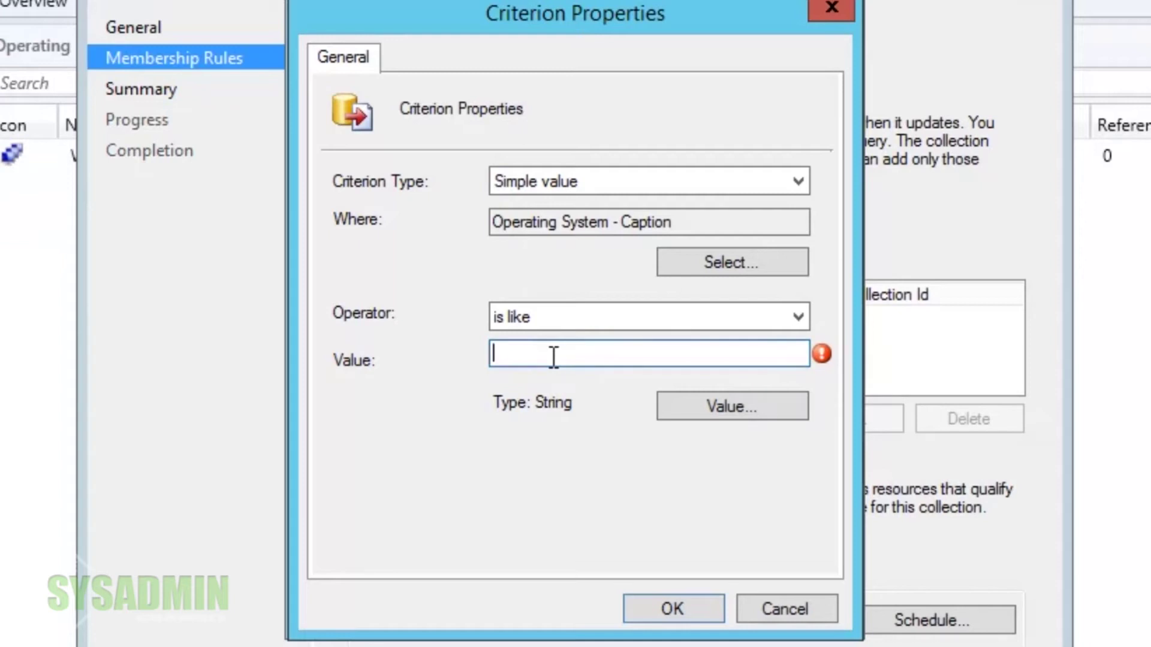
{"action": "type", "text": "Micro"}
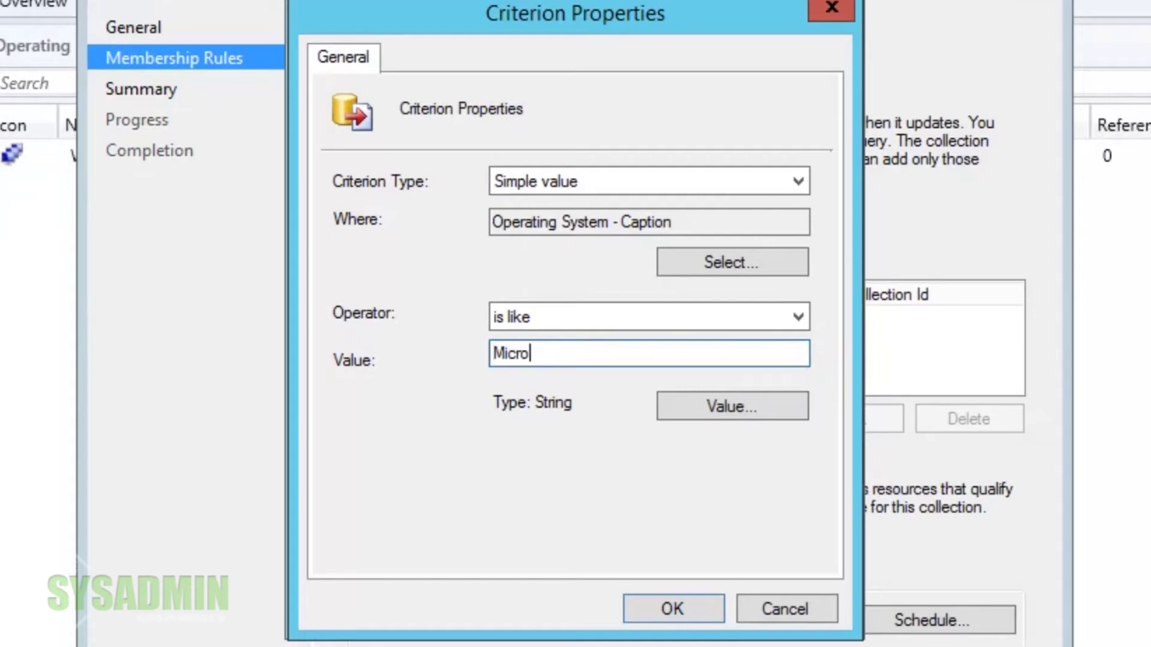
{"action": "type", "text": "soft Windows 10%"}
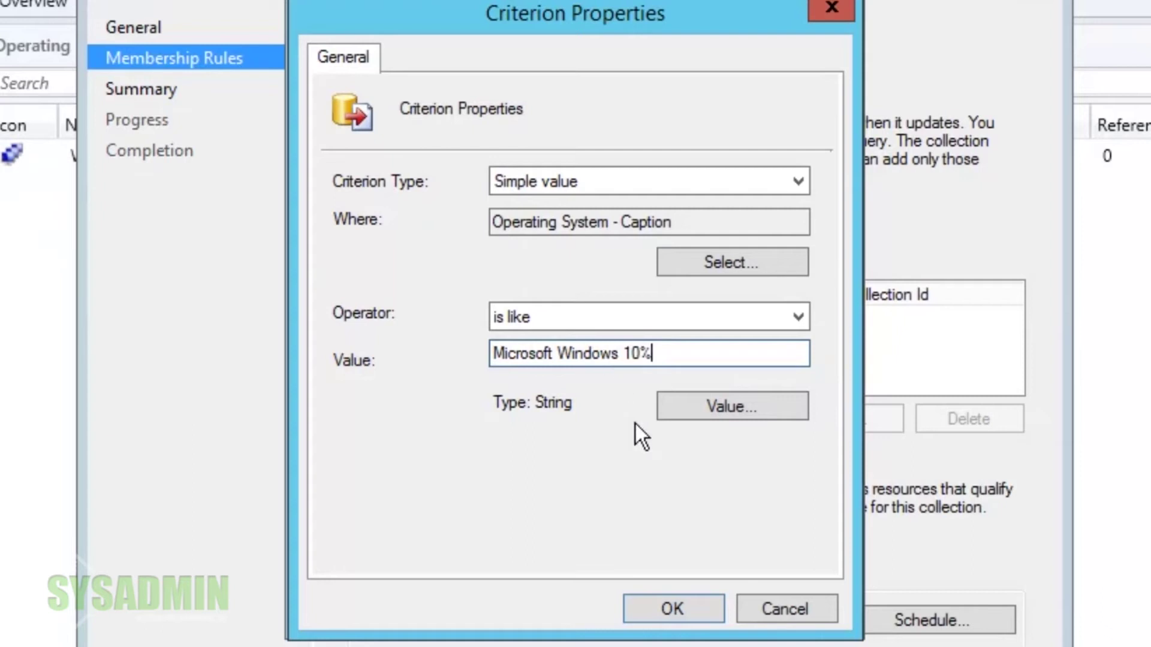
{"action": "left_click", "coordinate": [671, 610]}
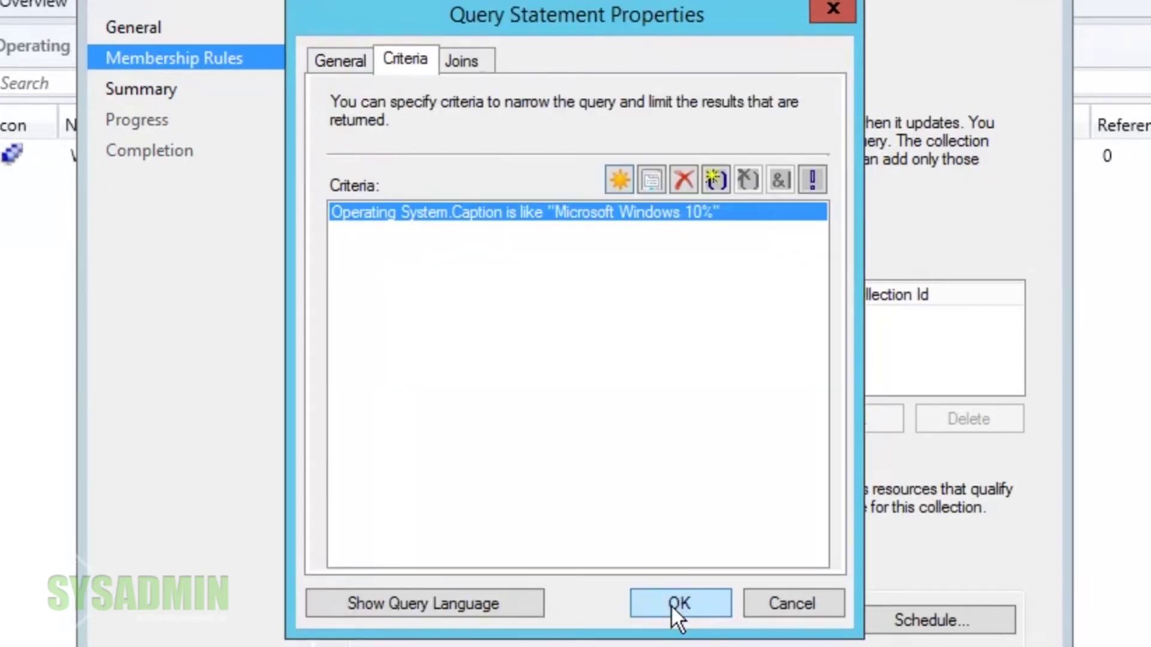
- Confirm the Windows 10 query and rule, then complete and close the collection wizard
{"action": "left_click", "coordinate": [671, 606]}
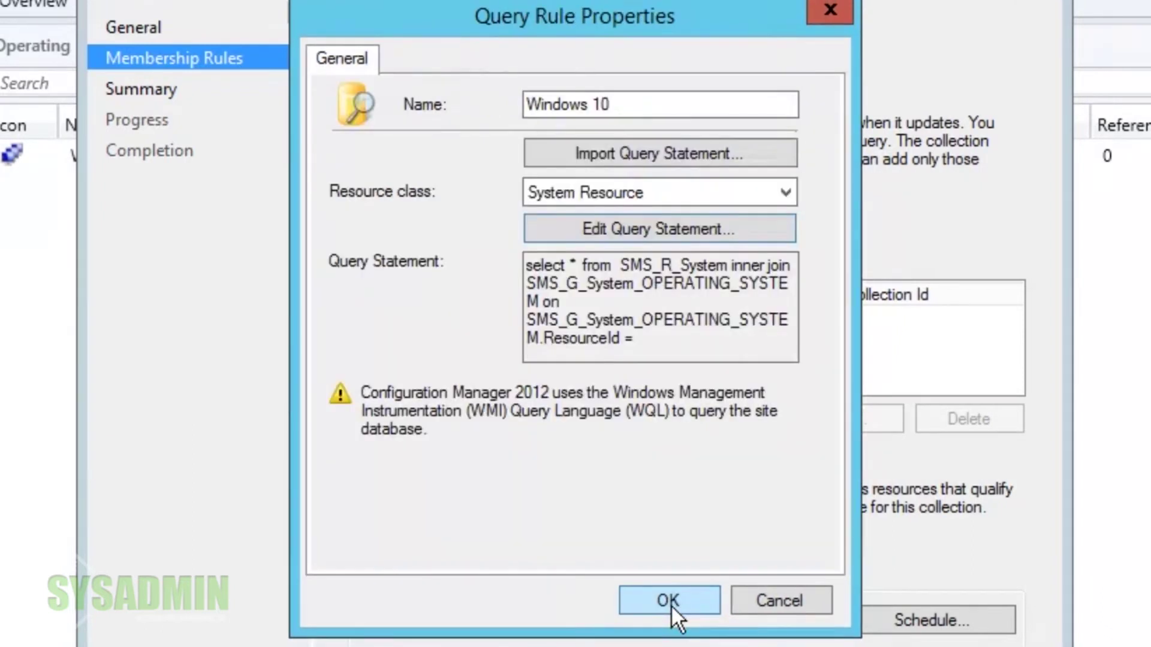
{"action": "left_click", "coordinate": [669, 602]}
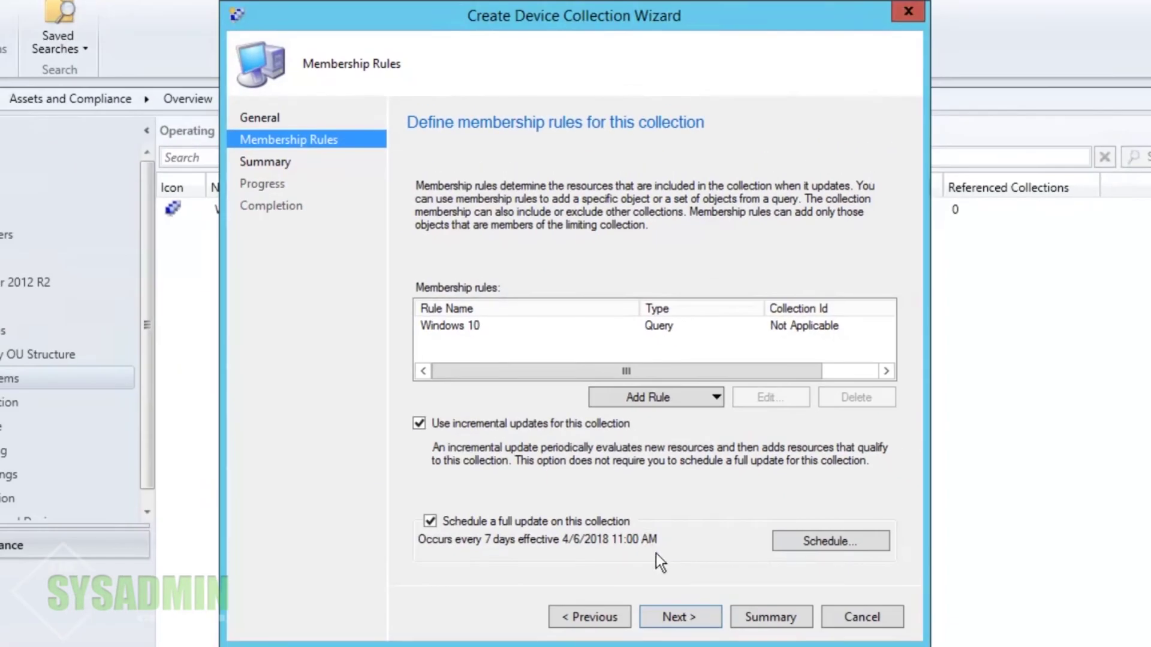
{"action": "left_click", "coordinate": [679, 623]}
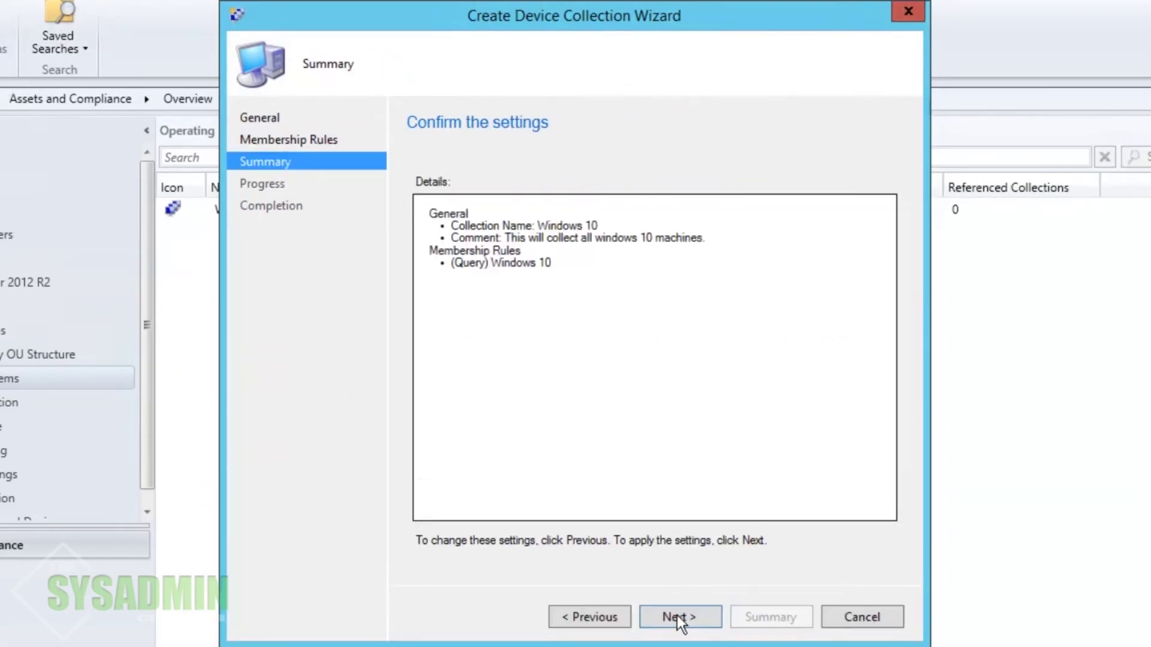
{"action": "left_click", "coordinate": [679, 620]}
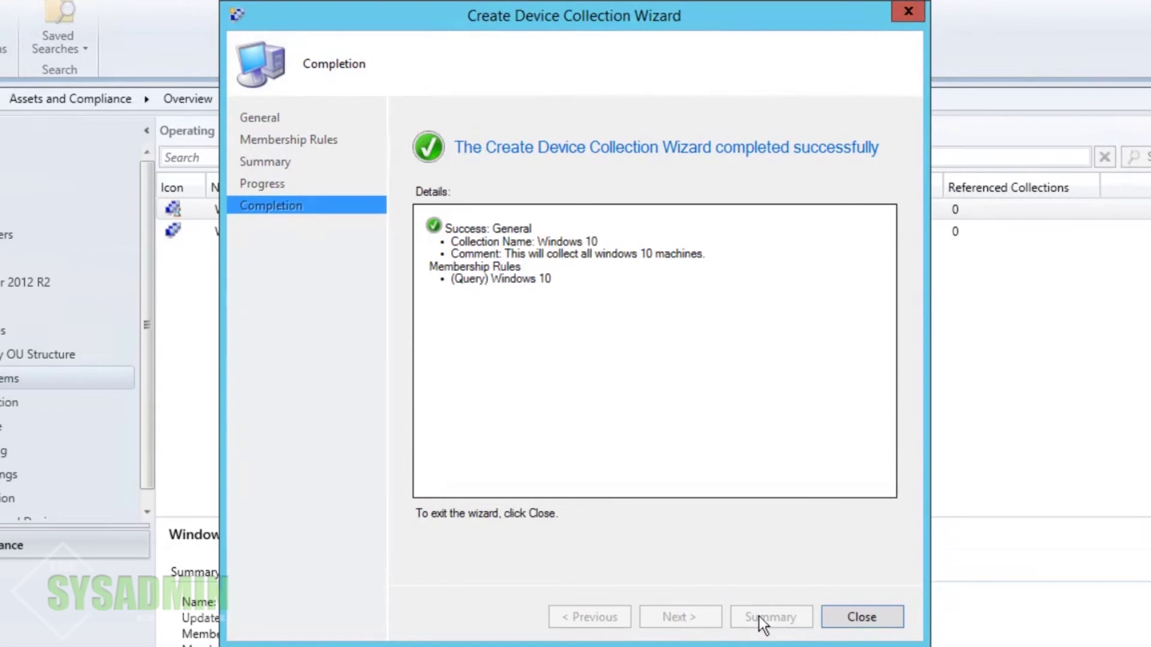
{"action": "left_click", "coordinate": [861, 616]}
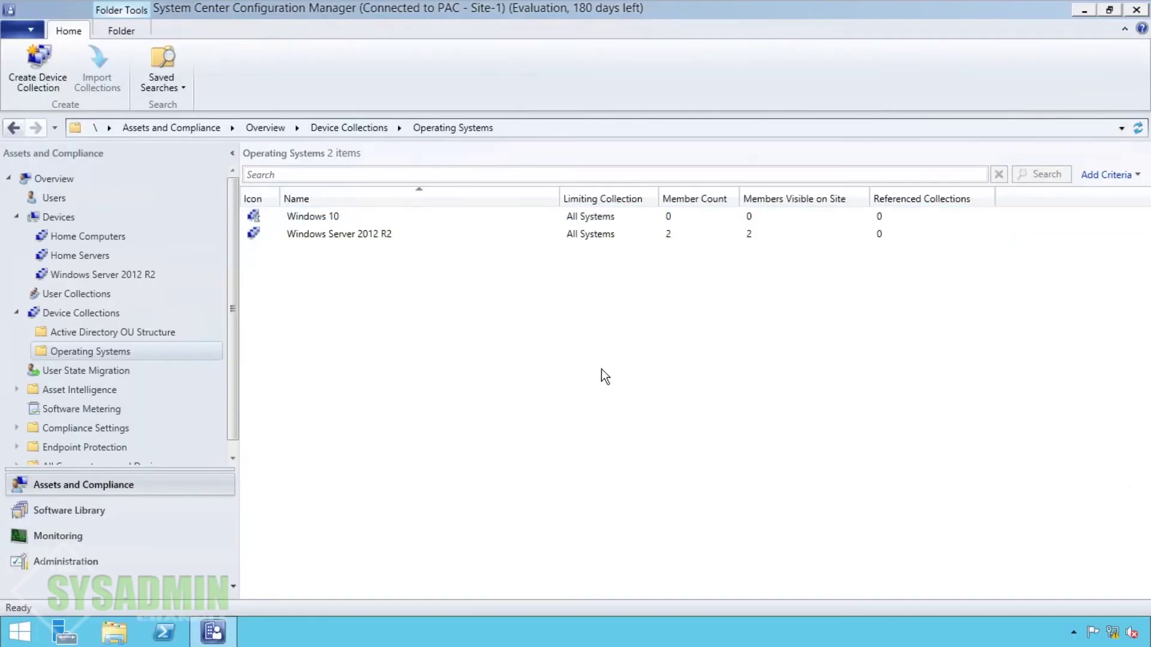
- Refresh the collections list until Windows 10 shows a Member Count of 1, then select it
{"action": "left_click", "coordinate": [1138, 128]}
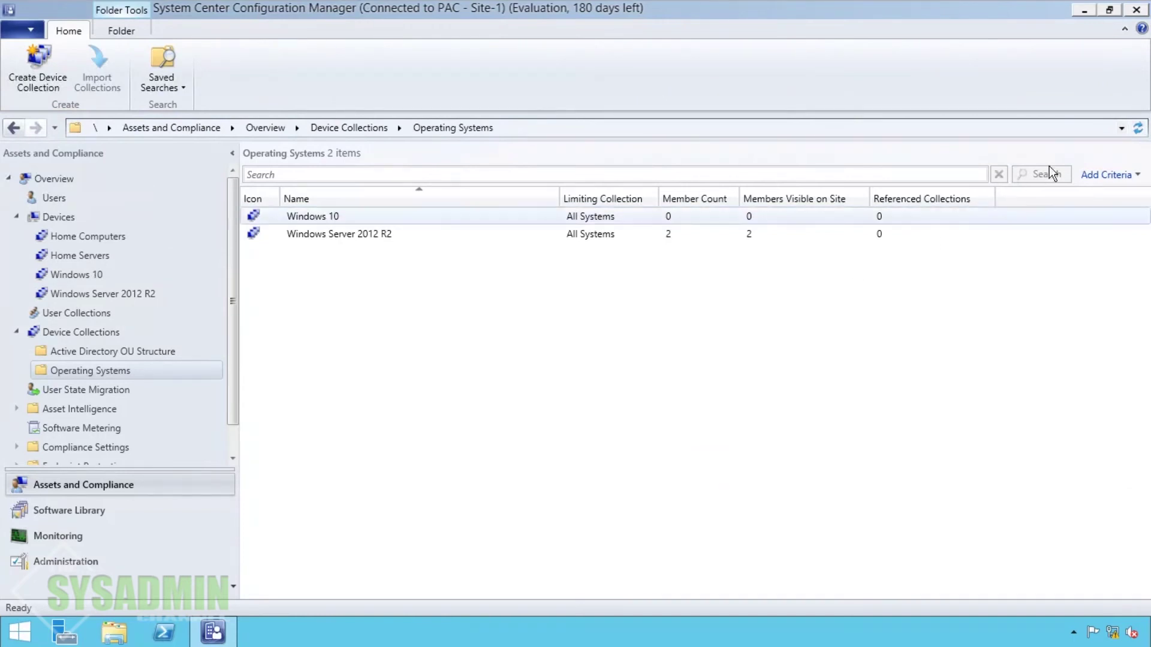
{"action": "left_click", "coordinate": [1138, 128]}
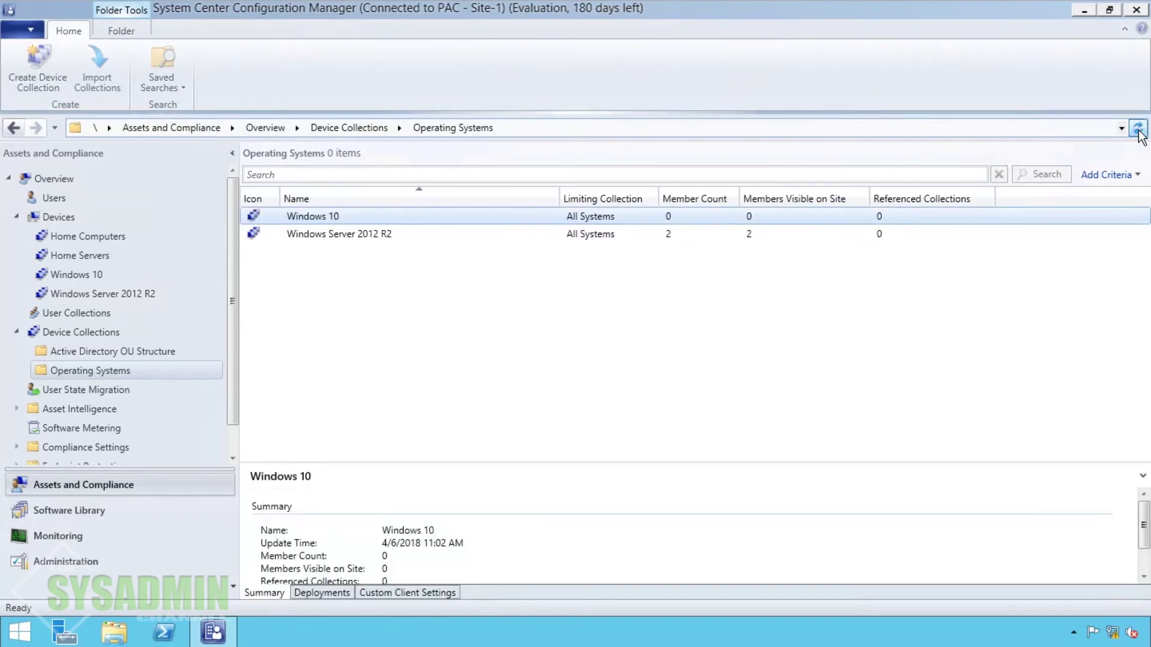
{"action": "left_click", "coordinate": [1137, 129]}
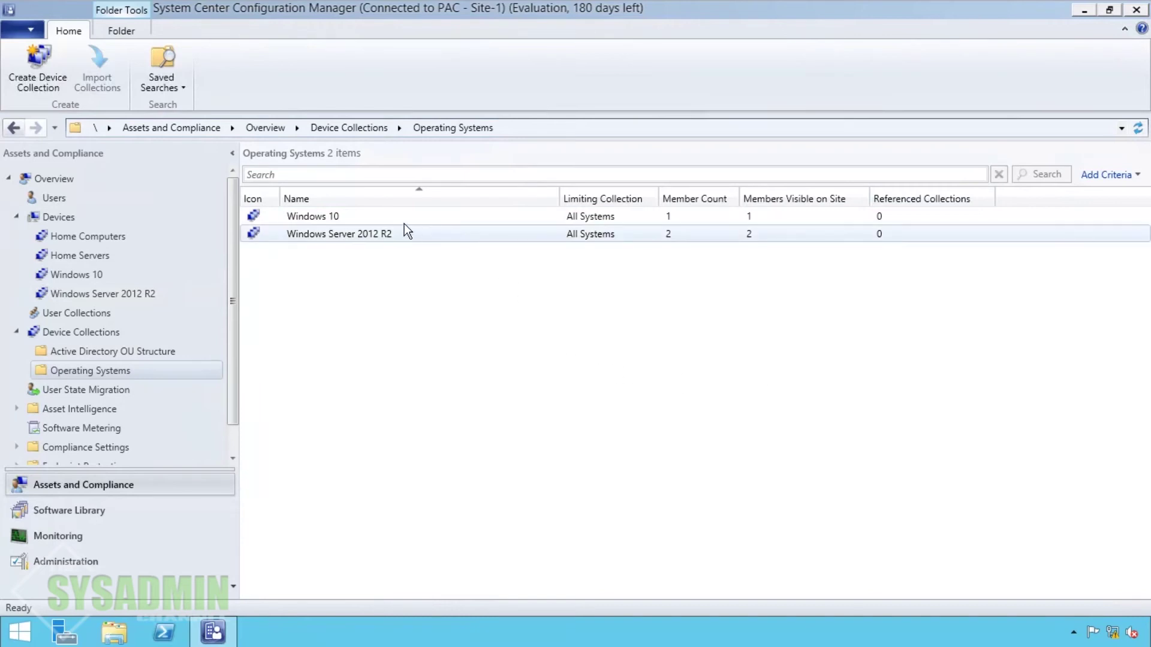
{"action": "left_click", "coordinate": [337, 220]}
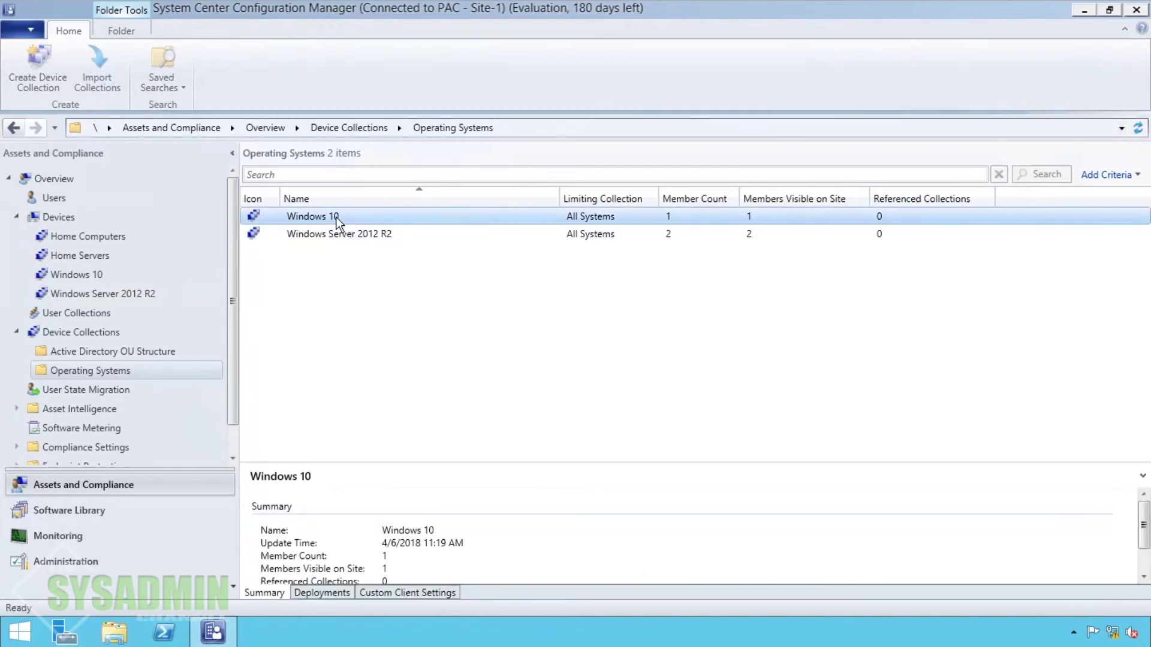
- Display the Windows 10 collection's member list, showing the single active computer PAC-WIN1001
{"action": "double_click", "coordinate": [337, 221]}
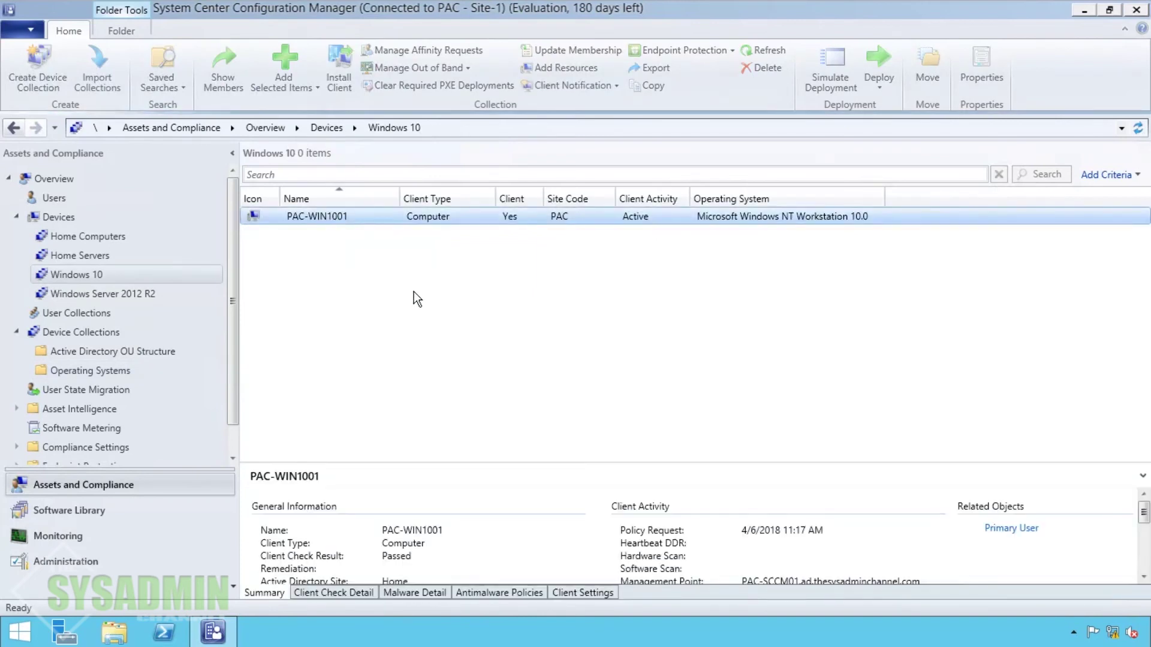